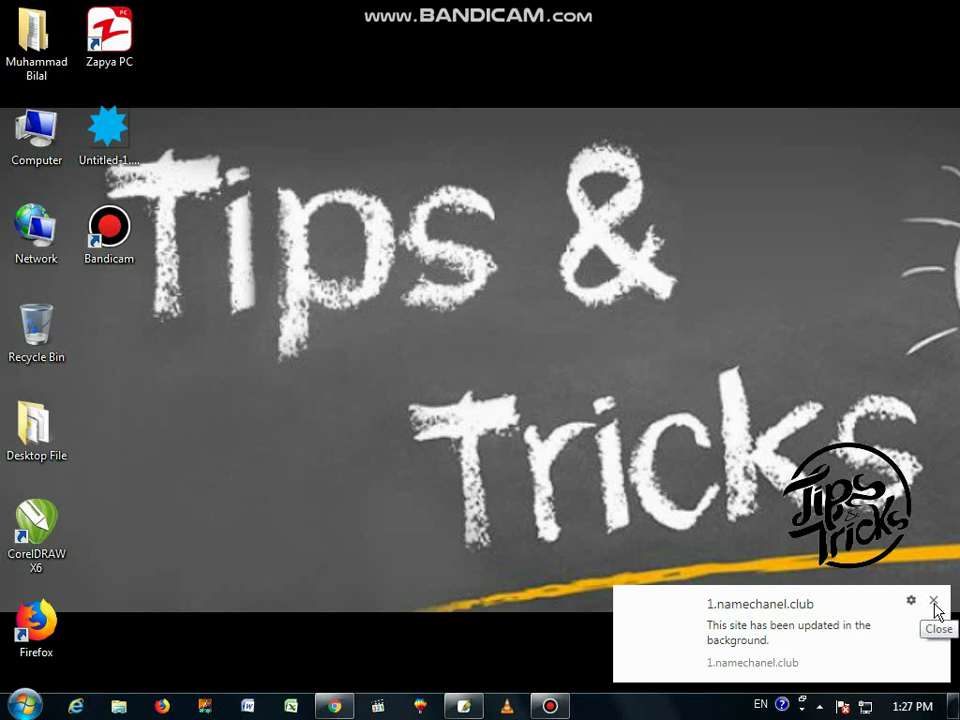
- Close the notification popup in the bottom-right corner of the Windows desktop
{"action": "left_click", "coordinate": [934, 607]}
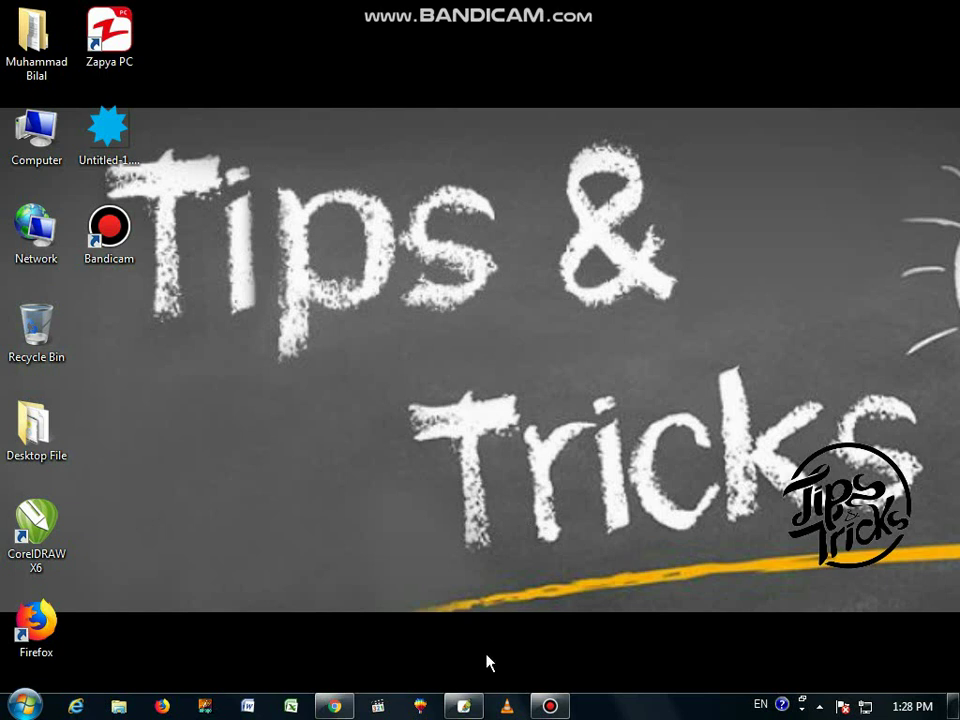
- Restore Photoshop from the taskbar to show the Tips and Tricks copy document
{"action": "left_click", "coordinate": [462, 705]}
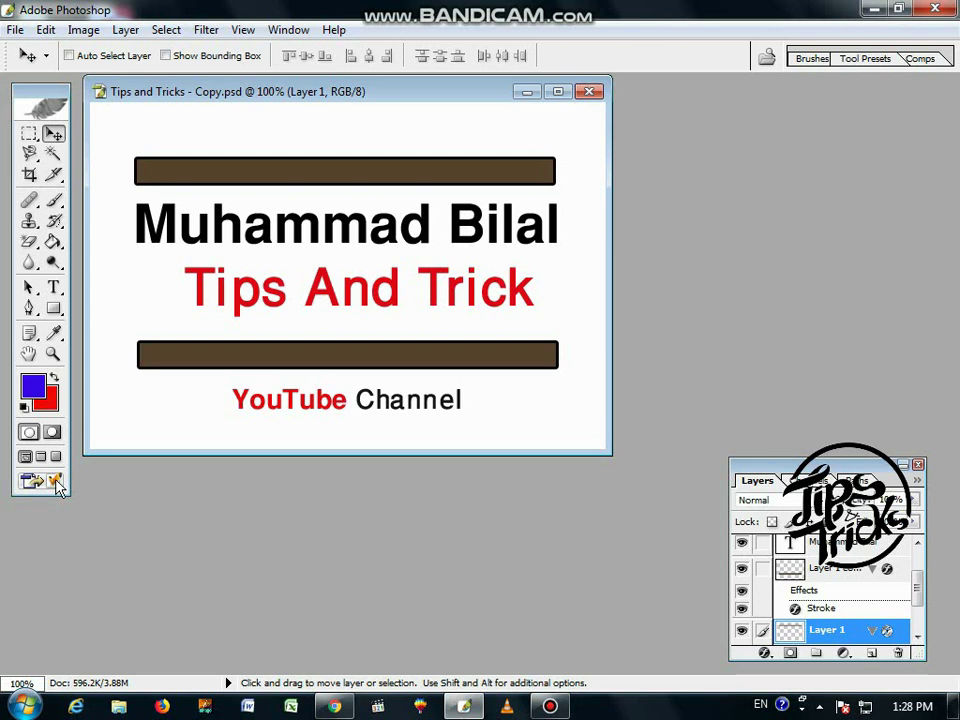
- Send the Tips and Tricks title card from Photoshop to ImageReady
{"action": "left_click", "coordinate": [55, 482]}
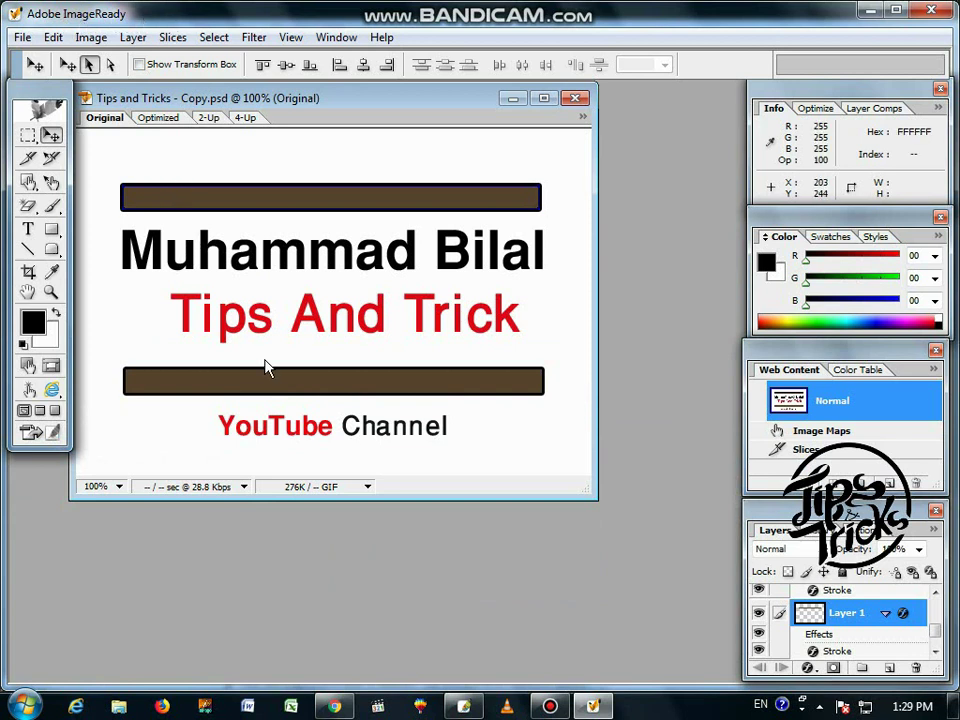
- Show the Animation palette from the Window menu
{"action": "left_click", "coordinate": [347, 40]}
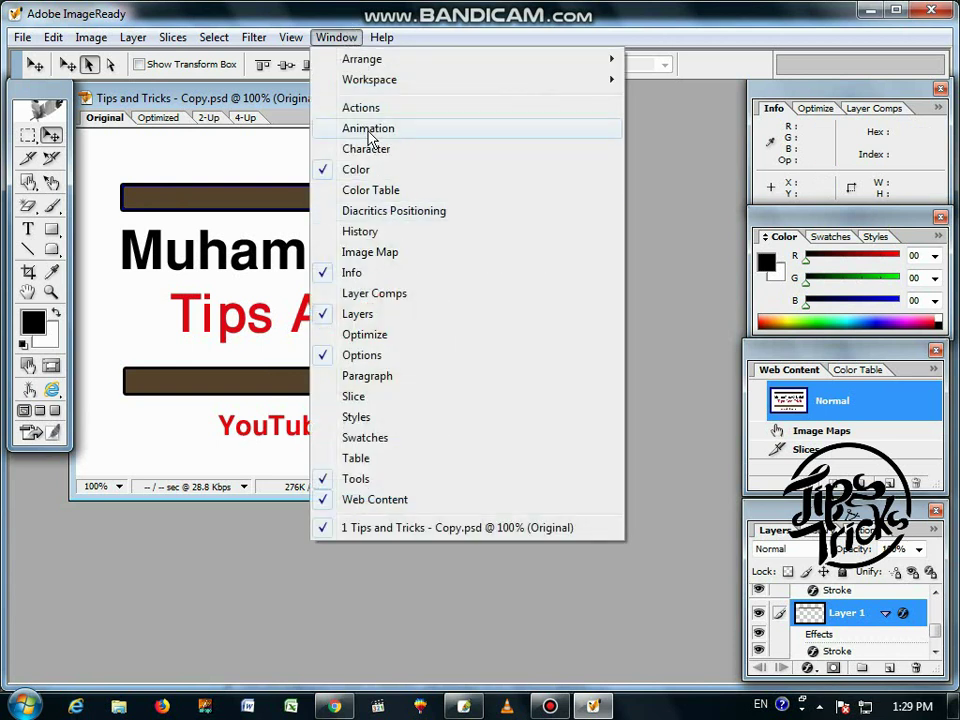
{"action": "left_click", "coordinate": [368, 129]}
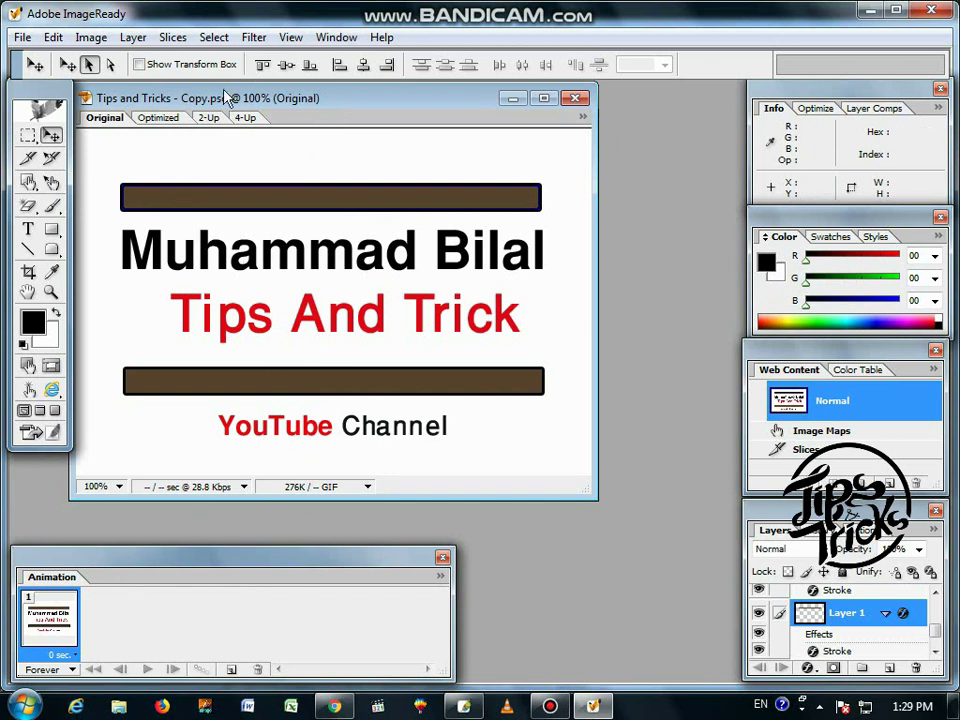
- Move the top brown bar completely off the canvas's left edge in frame 1
{"action": "left_click_drag", "start_coordinate": [199, 106], "coordinate": [236, 106]}
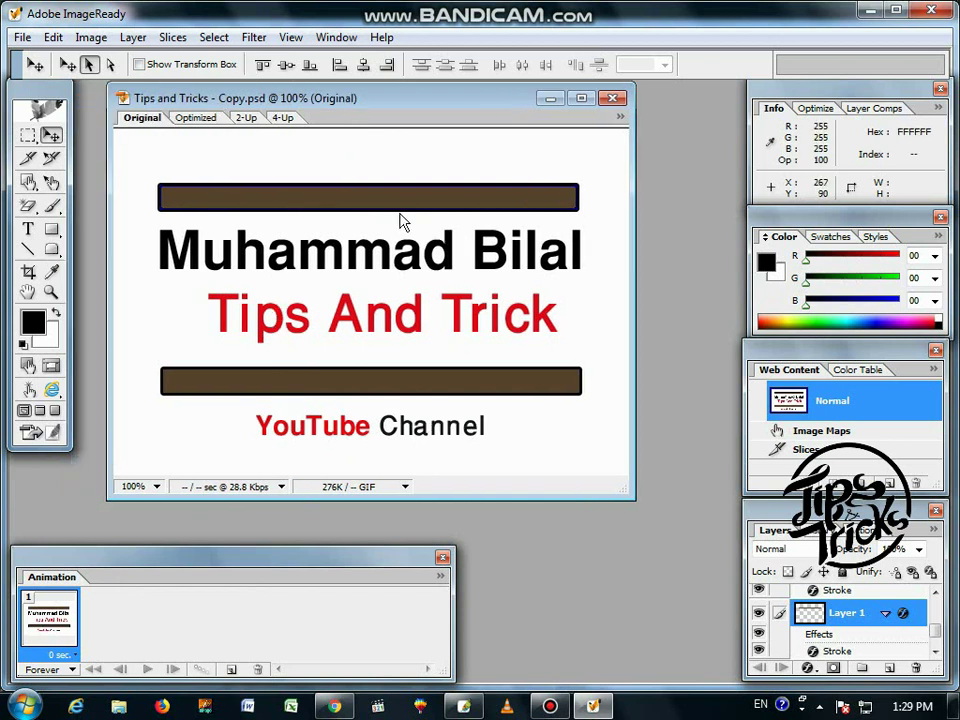
{"action": "mouse_move", "coordinate": [395, 206]}
{"action": "left_mouse_down"}
{"action": "mouse_move", "coordinate": [74, 200]}
{"action": "mouse_move", "coordinate": [140, 200]}
{"action": "left_mouse_up"}
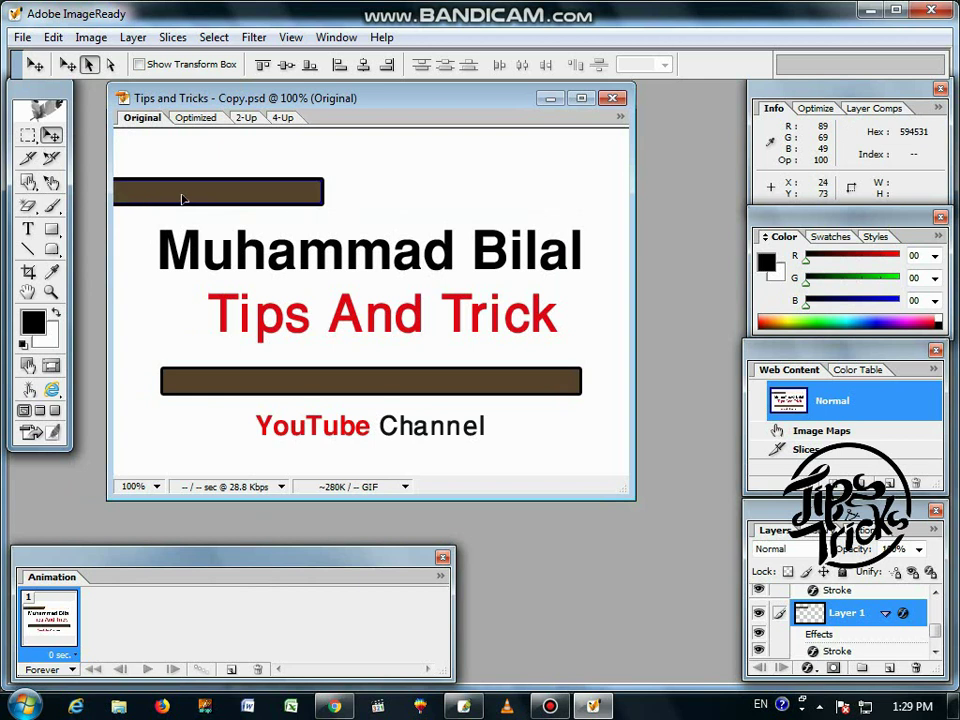
{"action": "key", "text": "ctrl+z"}
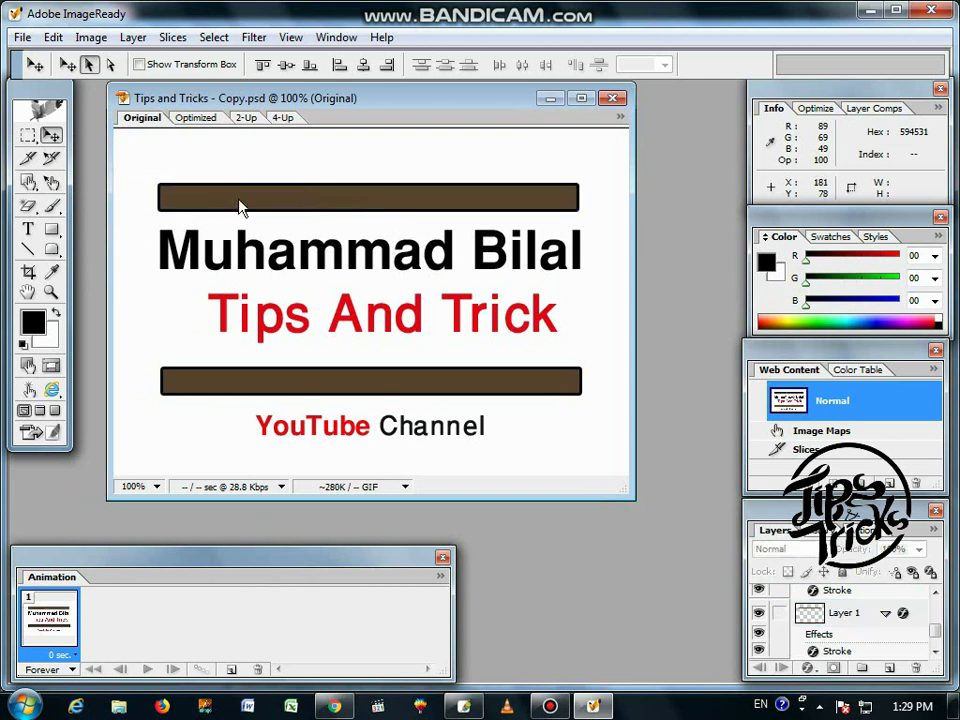
{"action": "left_click_drag", "start_coordinate": [280, 207], "coordinate": [143, 204]}
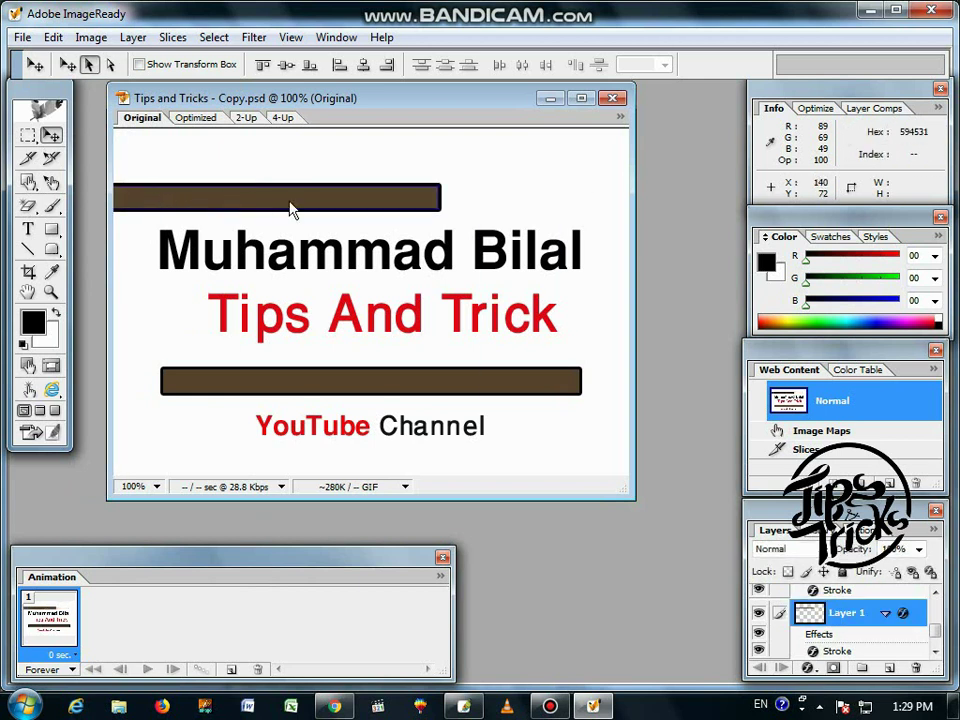
{"action": "left_click", "coordinate": [362, 204]}
{"action": "mouse_move", "coordinate": [363, 203]}
{"action": "left_mouse_down"}
{"action": "mouse_move", "coordinate": [155, 202]}
{"action": "mouse_move", "coordinate": [186, 206]}
{"action": "left_mouse_up"}
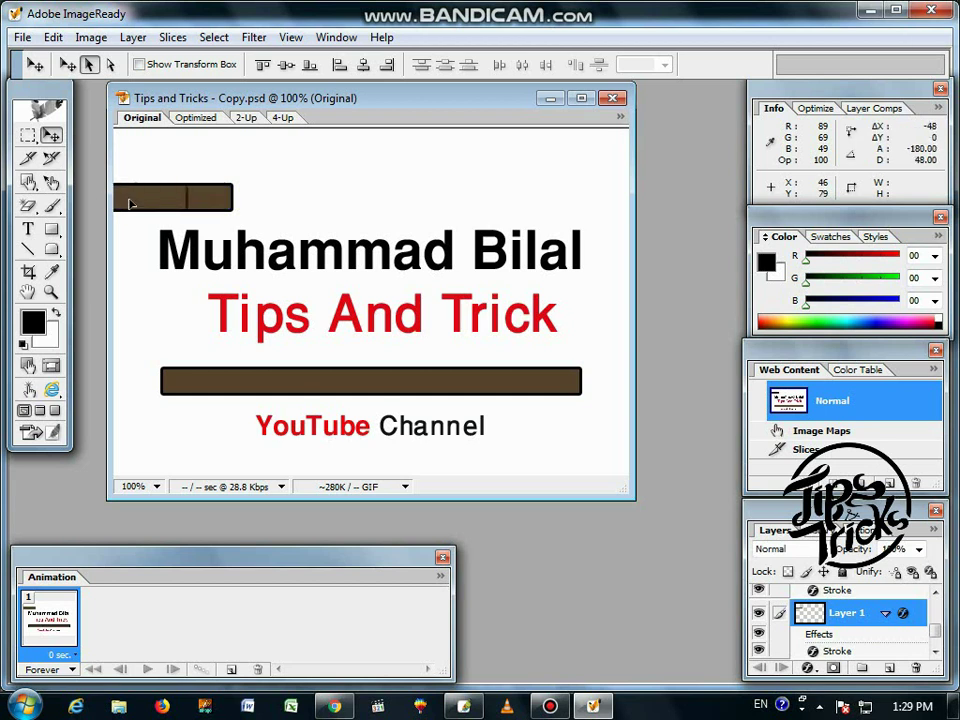
{"action": "left_click_drag", "start_coordinate": [129, 199], "coordinate": [97, 199]}
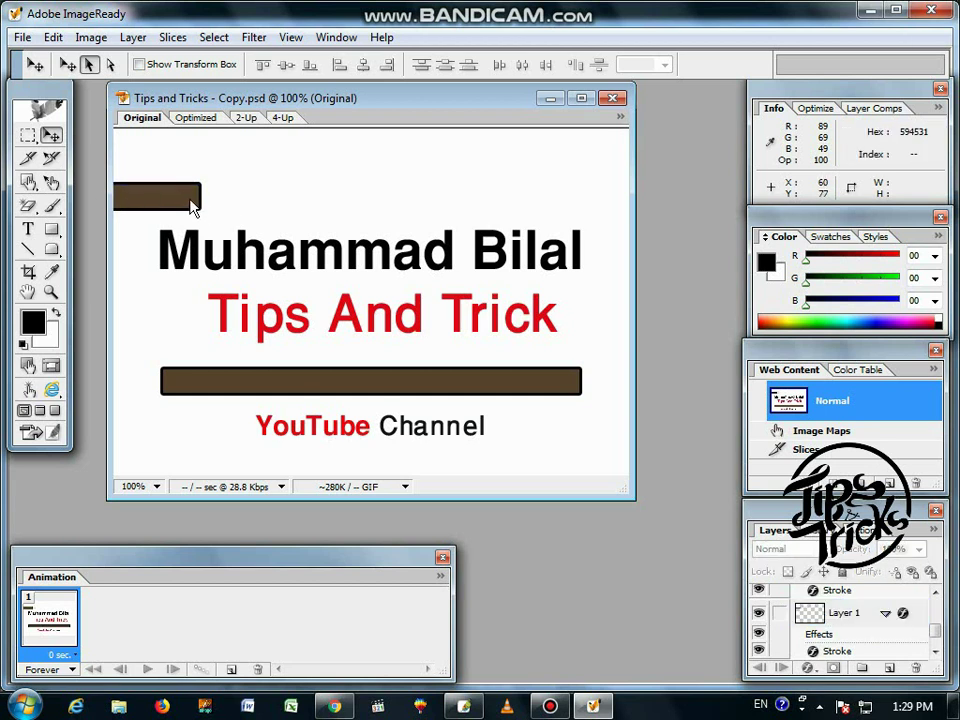
{"action": "left_click_drag", "start_coordinate": [194, 199], "coordinate": [165, 202]}
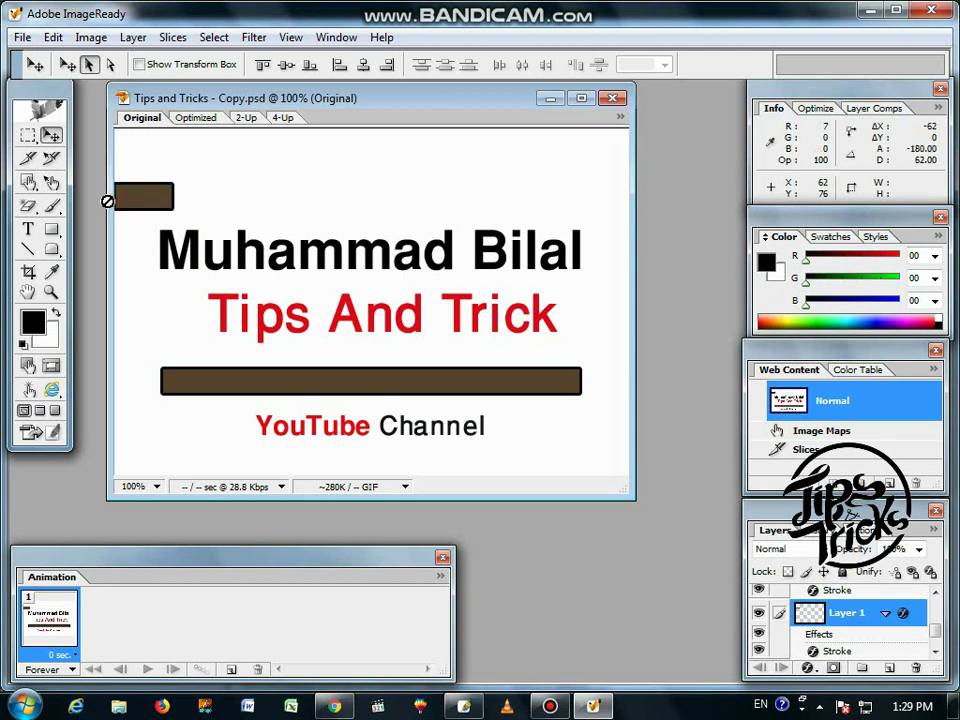
{"action": "left_click_drag", "start_coordinate": [165, 200], "coordinate": [97, 199]}
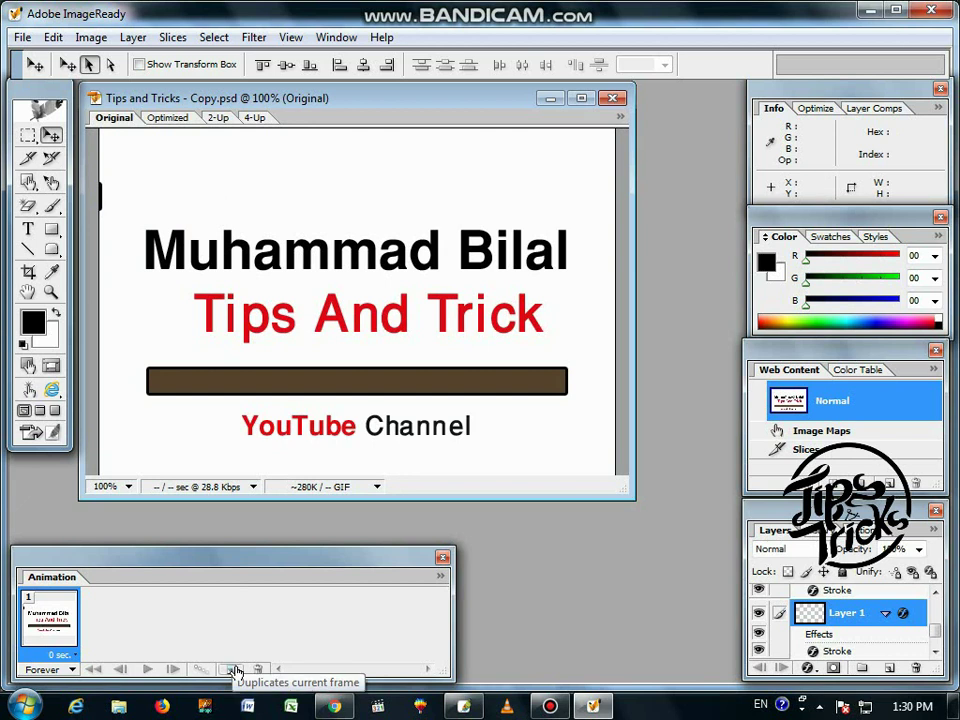
- Duplicate frame 1 and return the top brown bar to its centred spot above the name
{"action": "left_click", "coordinate": [233, 669]}
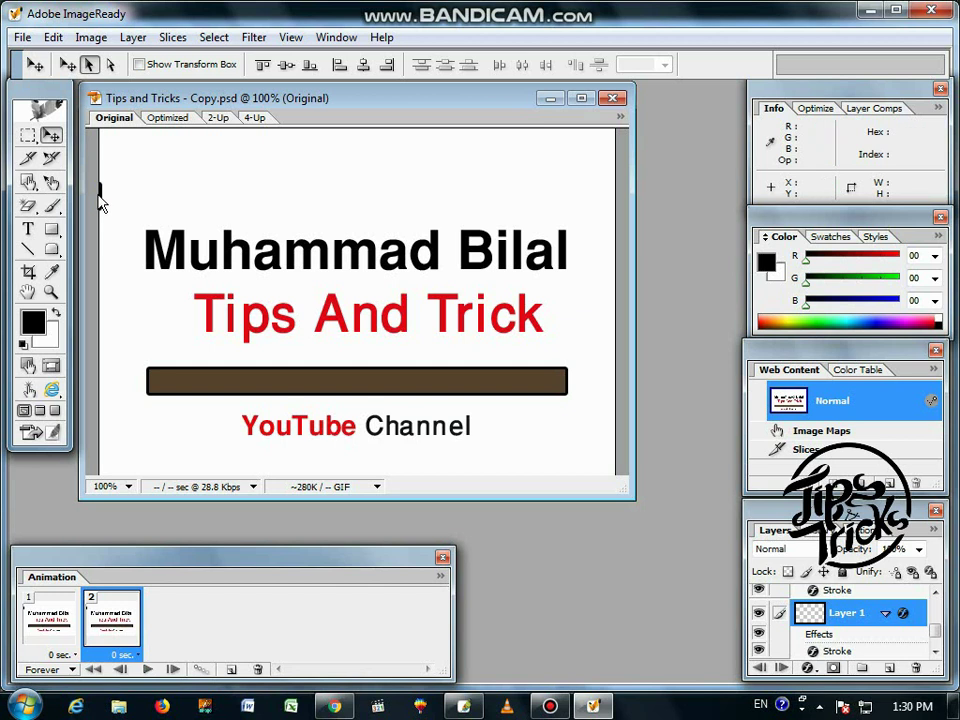
{"action": "left_click_drag", "start_coordinate": [99, 195], "coordinate": [564, 195]}
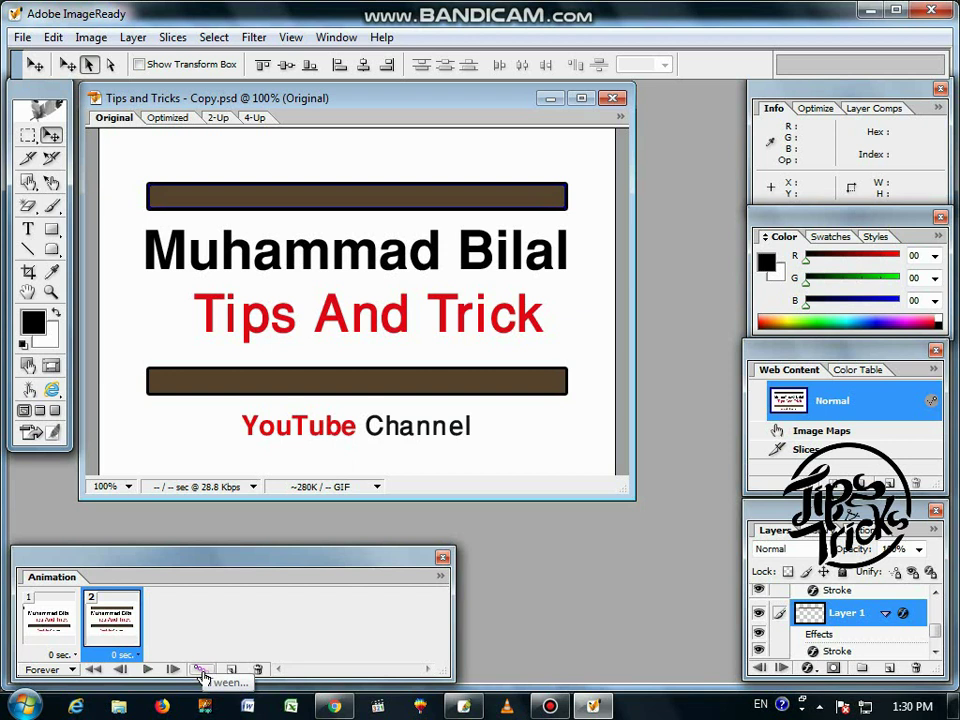
- Tween from the previous frame, adding 10 in-between frames
{"action": "left_click", "coordinate": [203, 677]}
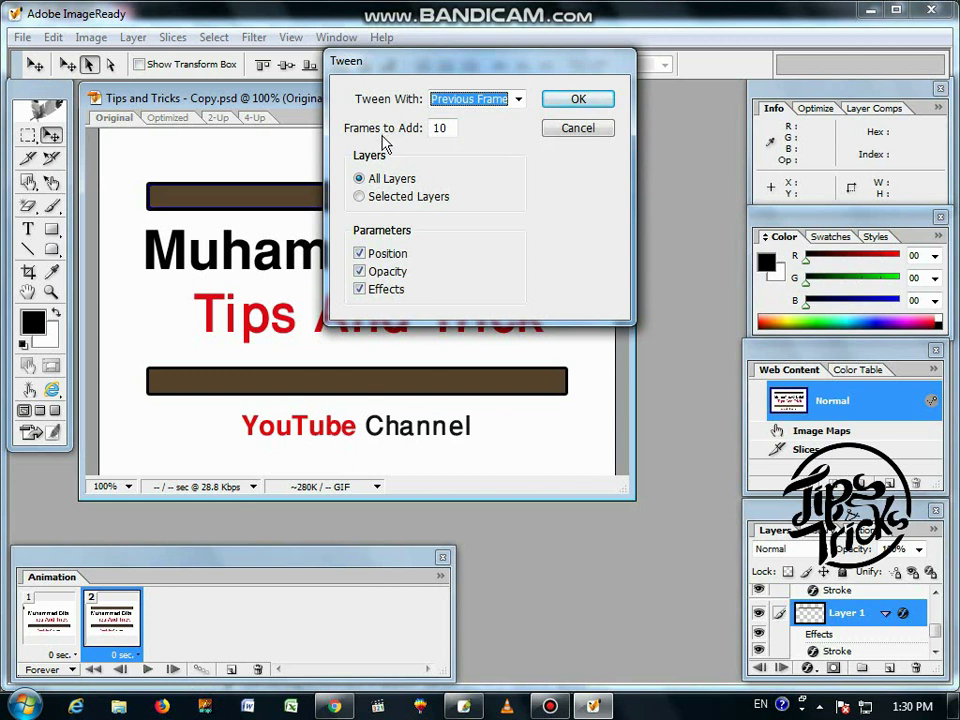
{"action": "double_click", "coordinate": [452, 127]}
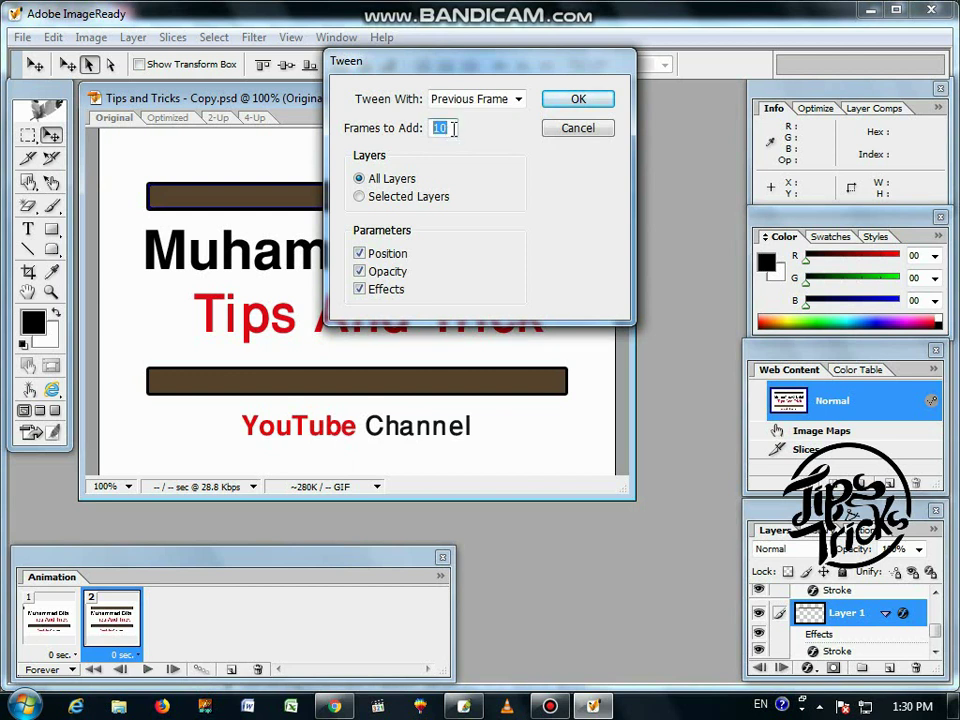
{"action": "left_click", "coordinate": [563, 101]}
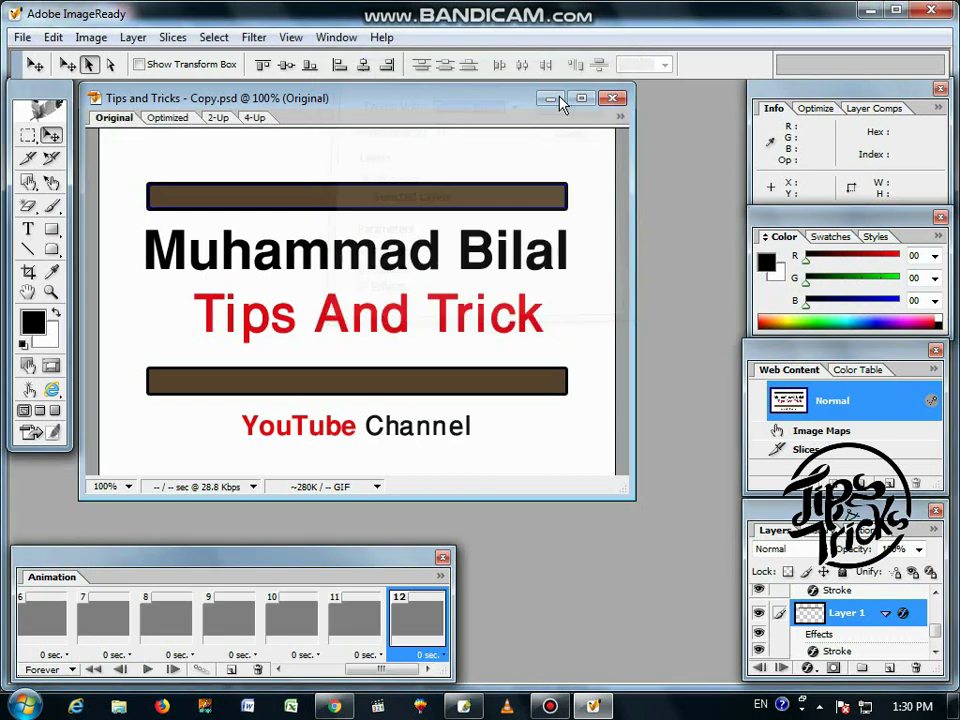
{"action": "left_click", "coordinate": [147, 669]}
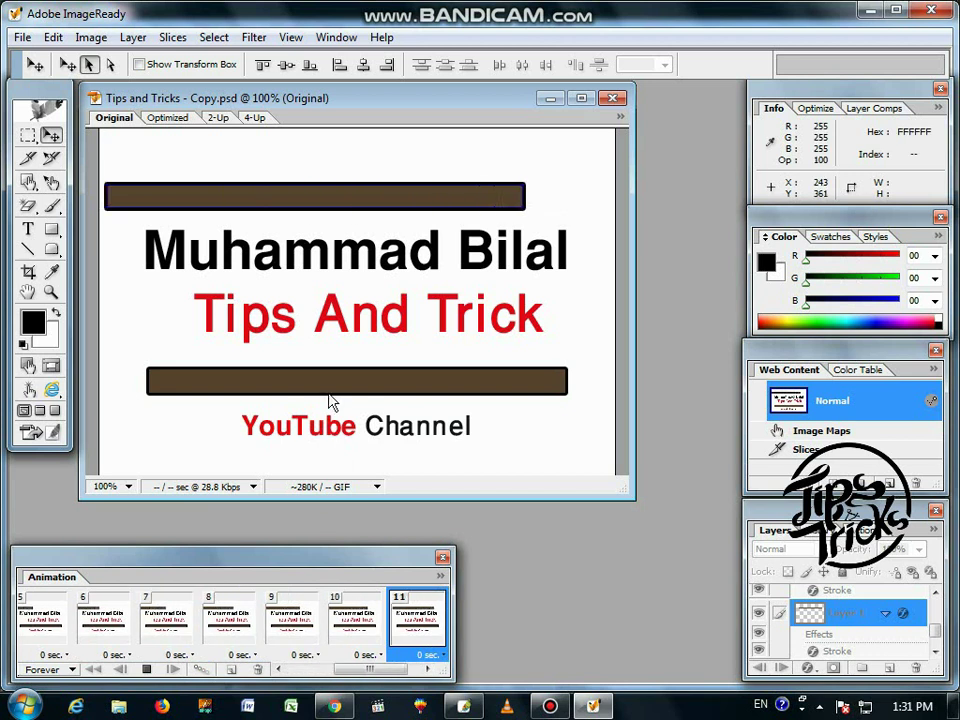
{"action": "left_click", "coordinate": [150, 675]}
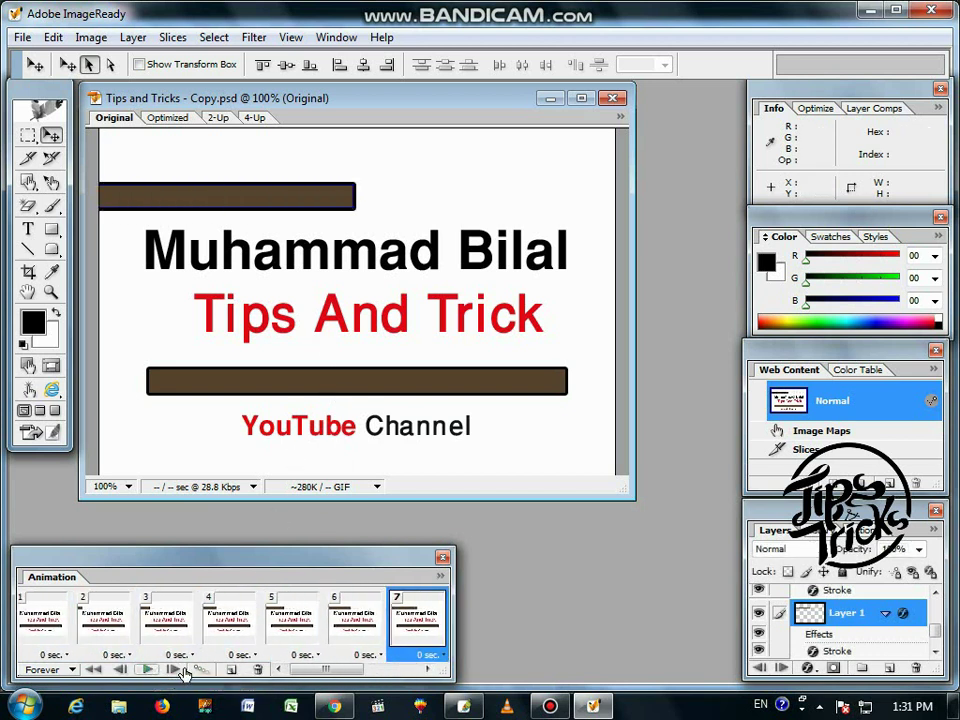
{"action": "left_click_drag", "start_coordinate": [339, 670], "coordinate": [412, 673]}
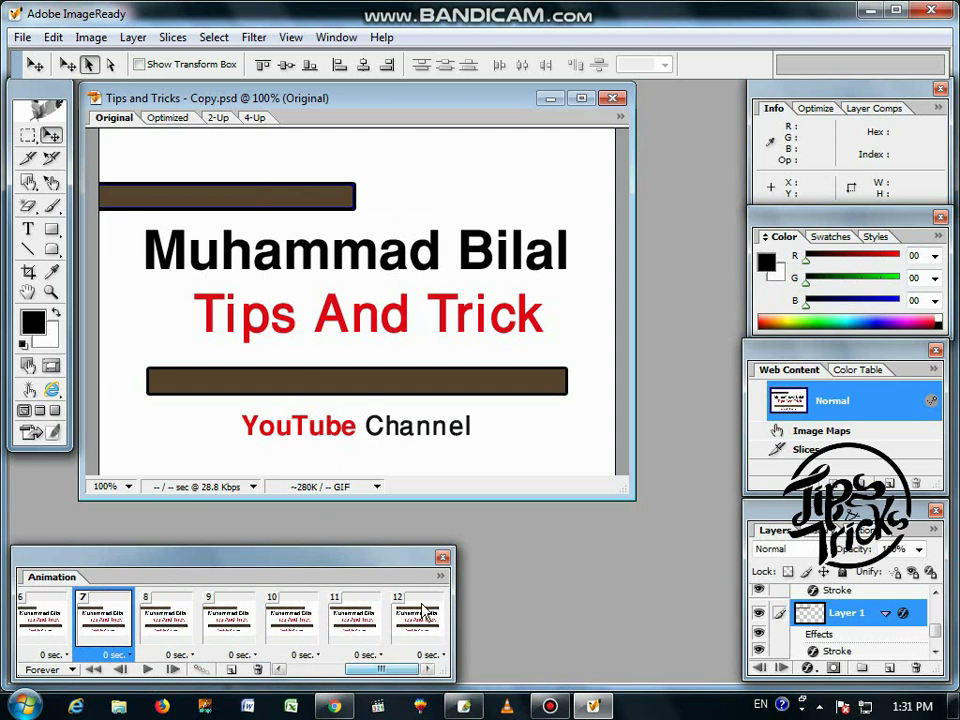
{"action": "left_click", "coordinate": [417, 620]}
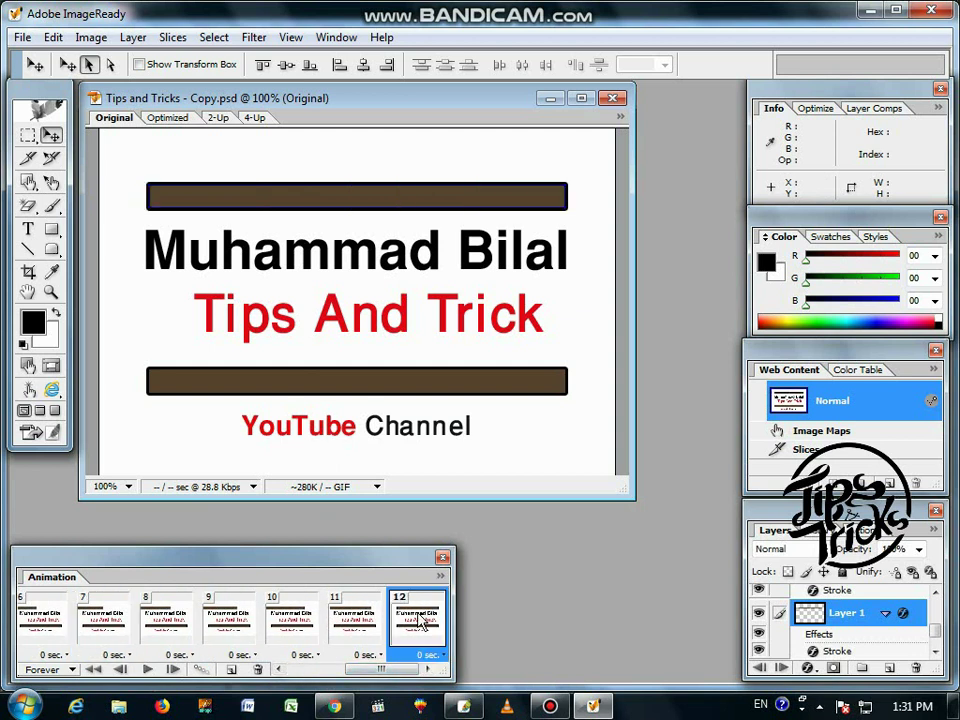
- Push the lower brown bar right until most of it hangs off the canvas
{"action": "left_click", "coordinate": [393, 390]}
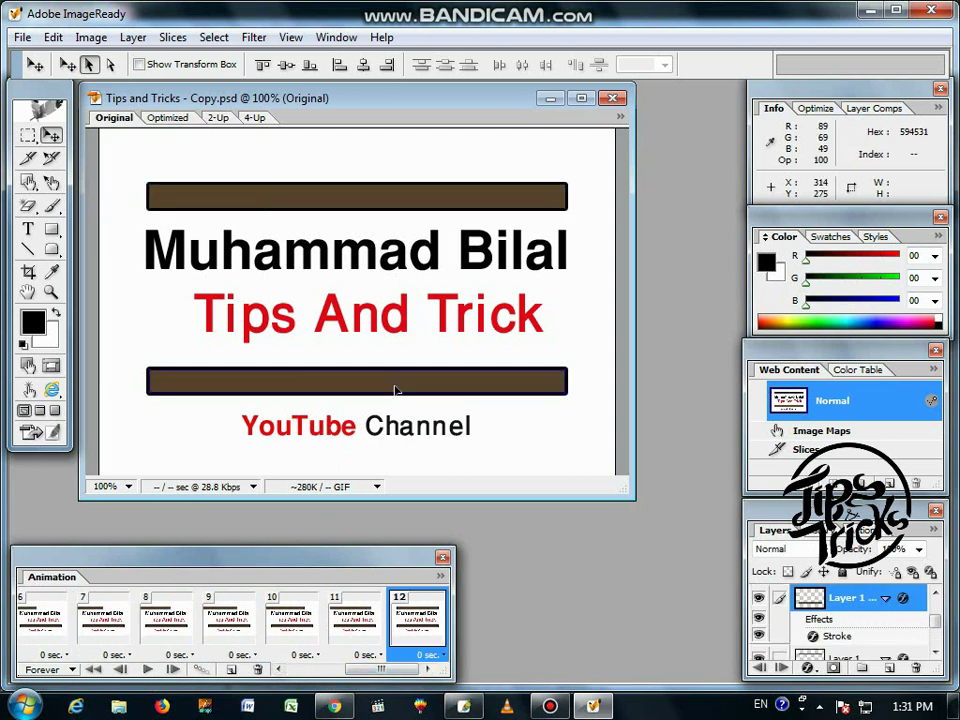
{"action": "mouse_move", "coordinate": [395, 390]}
{"action": "left_mouse_down"}
{"action": "mouse_move", "coordinate": [154, 386]}
{"action": "mouse_move", "coordinate": [295, 393]}
{"action": "left_mouse_up"}
{"action": "key", "text": "ctrl+z"}
{"action": "left_click_drag", "start_coordinate": [216, 385], "coordinate": [420, 390]}
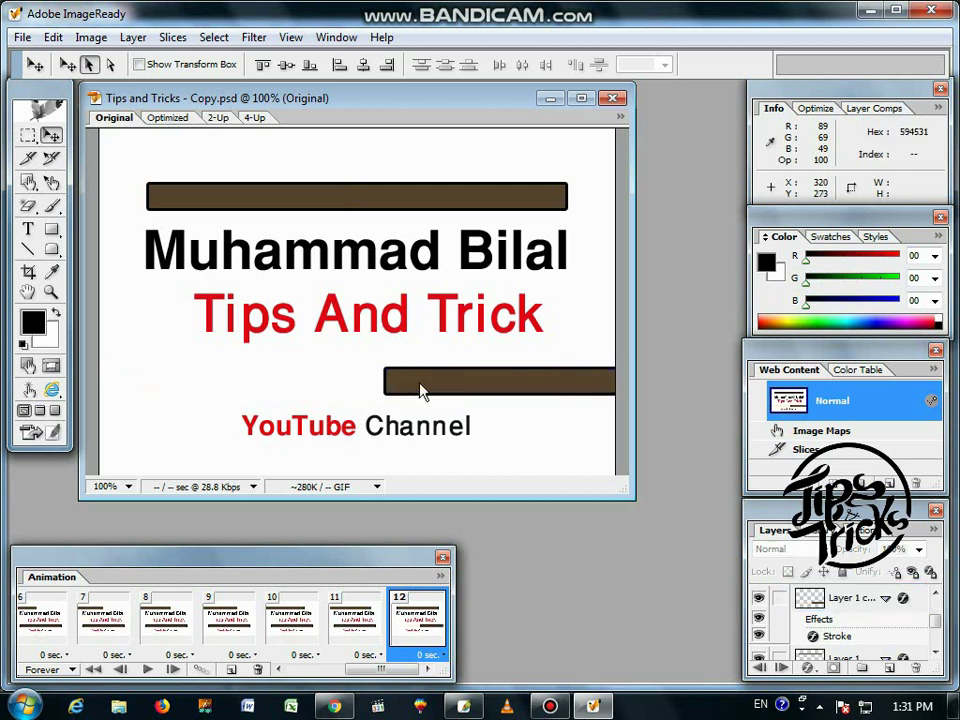
{"action": "mouse_move", "coordinate": [460, 386]}
{"action": "left_mouse_down"}
{"action": "mouse_move", "coordinate": [628, 388]}
{"action": "mouse_move", "coordinate": [690, 372]}
{"action": "left_mouse_up"}
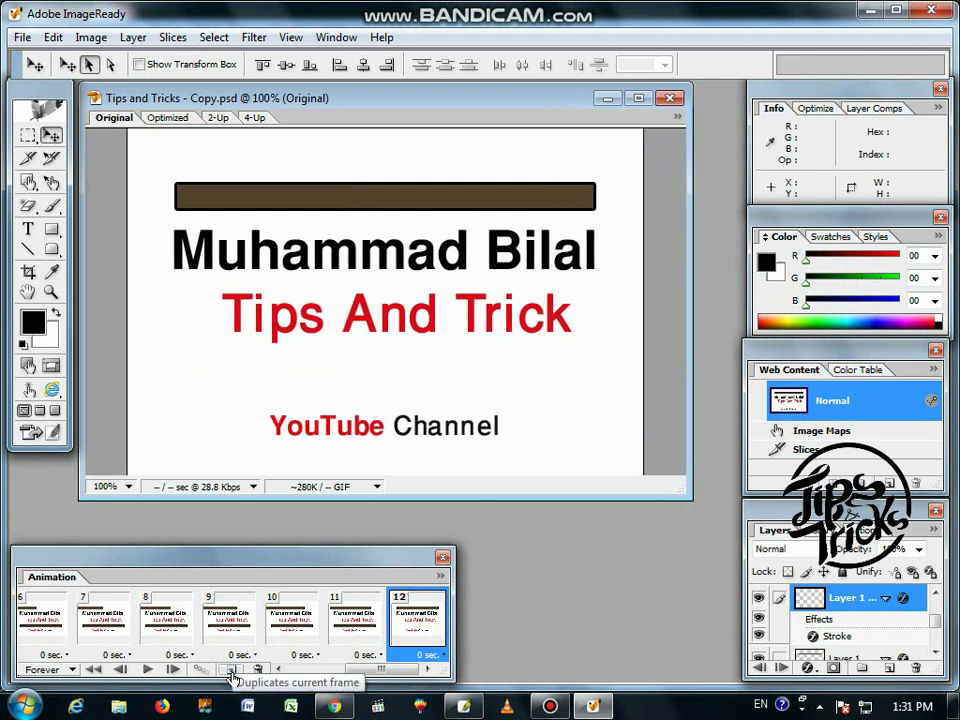
- Duplicate to frame 13 and slide the lower bar back above 'YouTube Channel'
{"action": "left_click", "coordinate": [232, 678]}
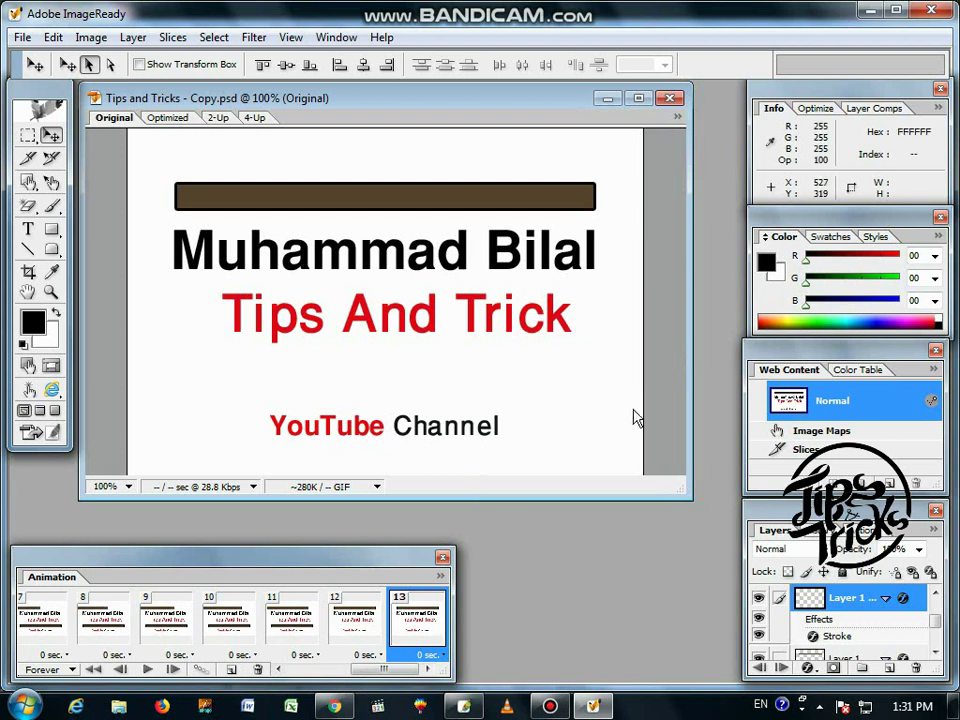
{"action": "left_click", "coordinate": [655, 387]}
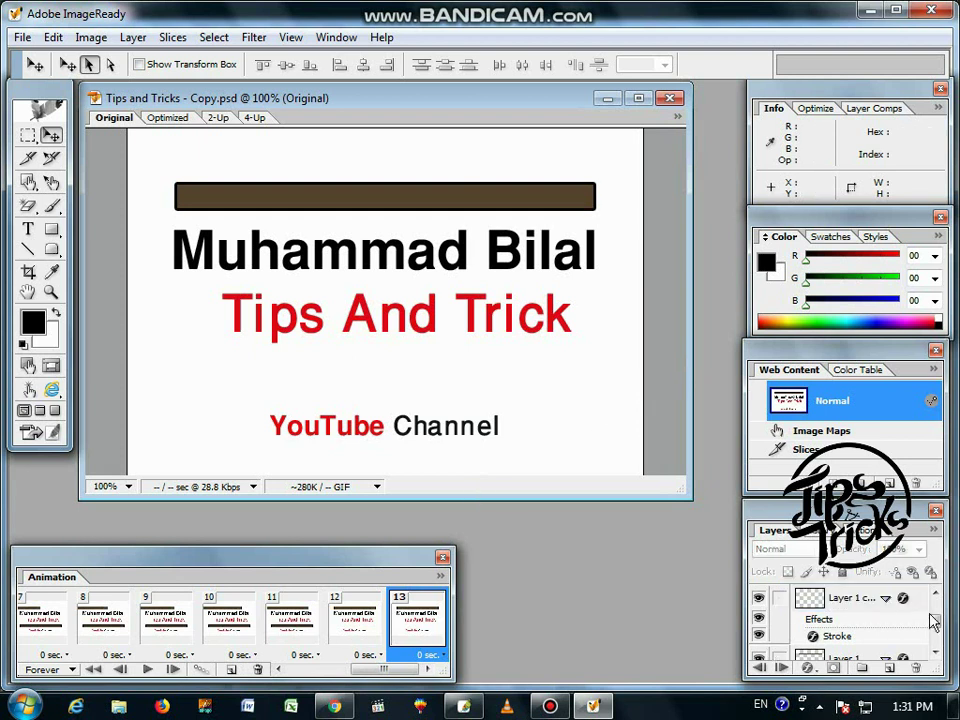
{"action": "left_click", "coordinate": [817, 657]}
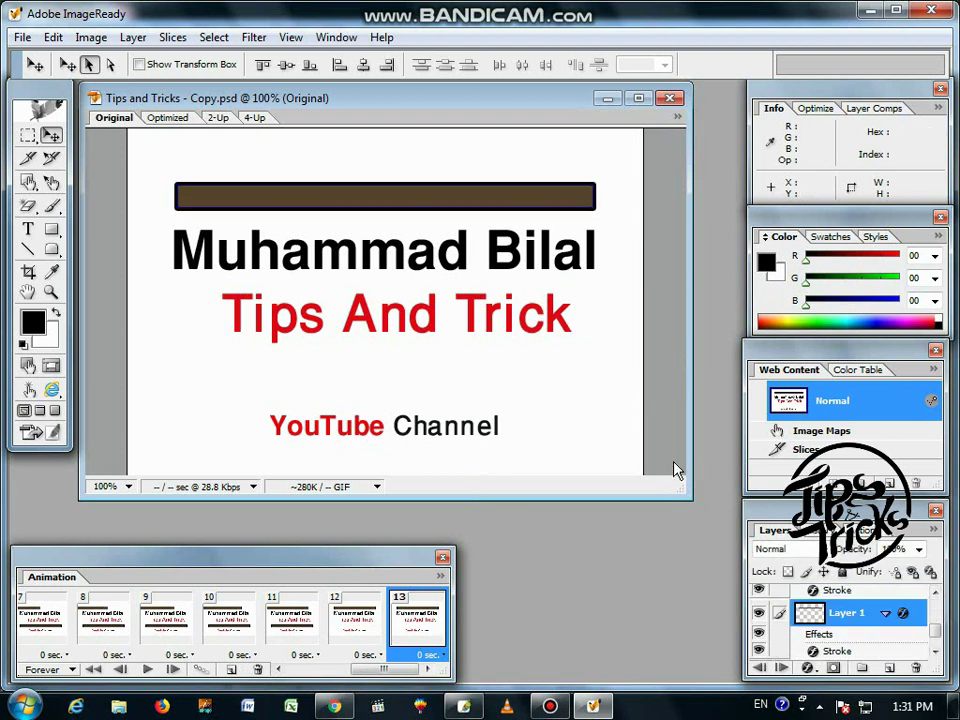
{"action": "key", "text": "ctrl+t"}
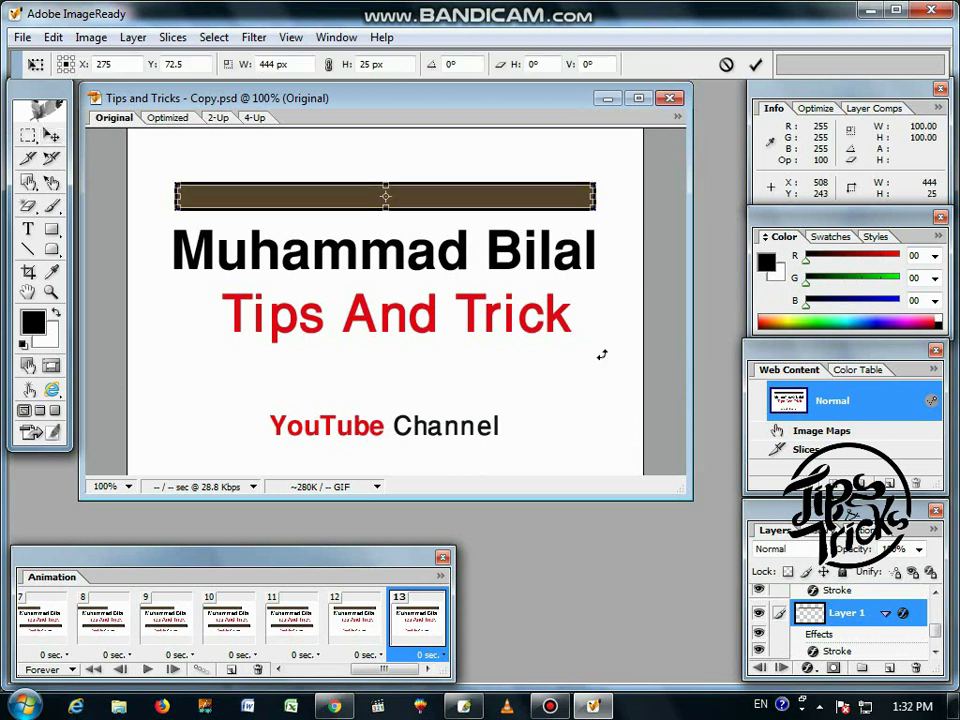
{"action": "key", "text": "Return"}
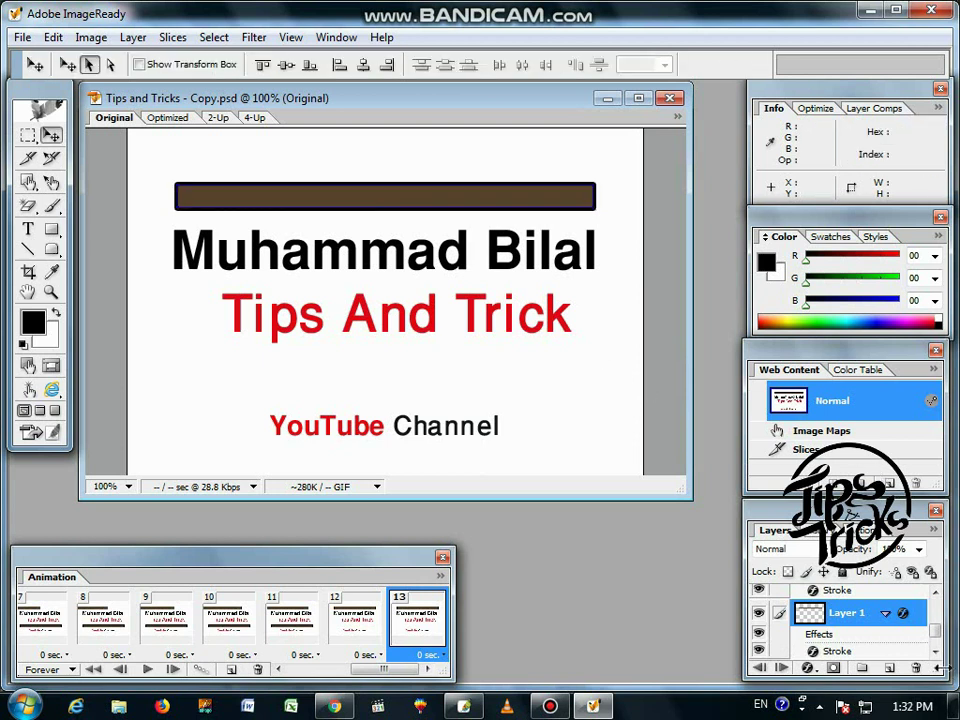
{"action": "left_click_drag", "start_coordinate": [840, 643], "coordinate": [825, 608]}
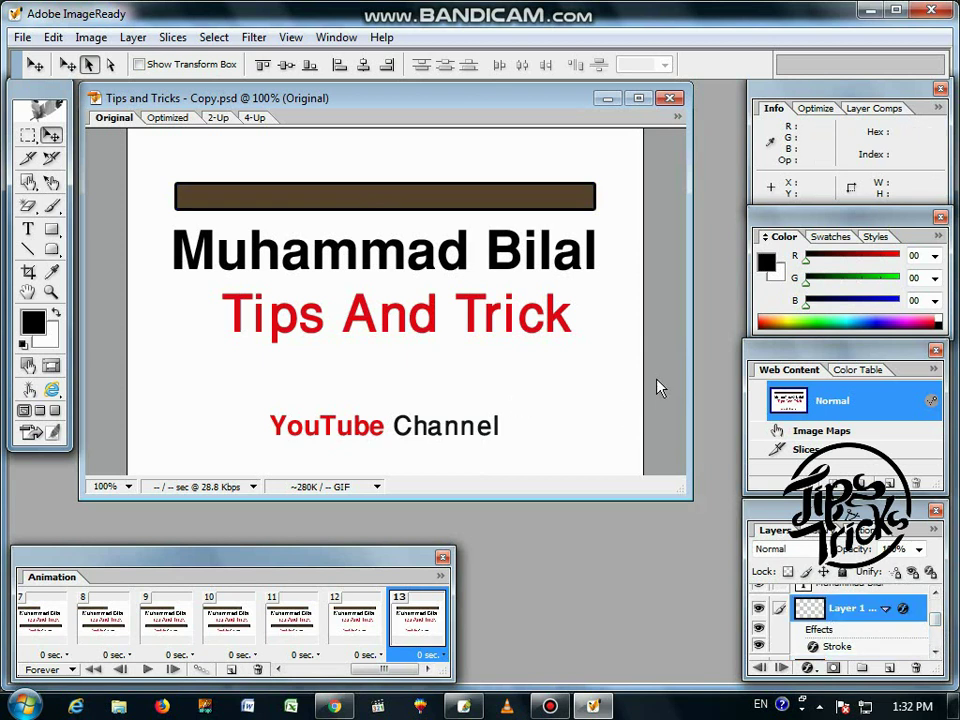
{"action": "left_click_drag", "start_coordinate": [645, 380], "coordinate": [182, 386]}
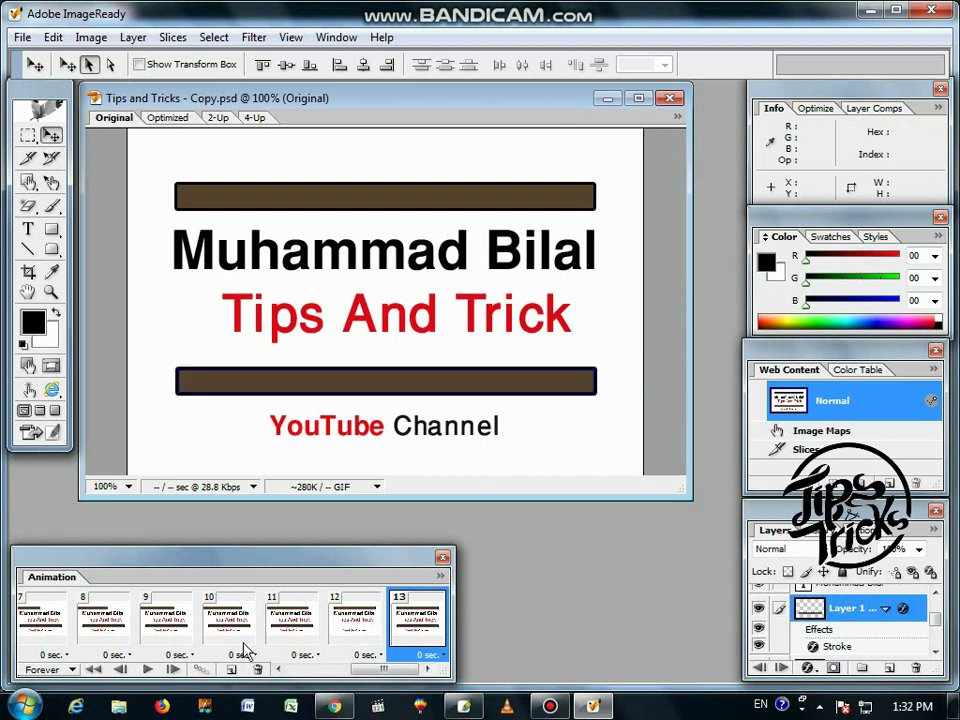
- Tween 10 frames from the previous frame, then preview the 23-frame animation
{"action": "left_click", "coordinate": [200, 670]}
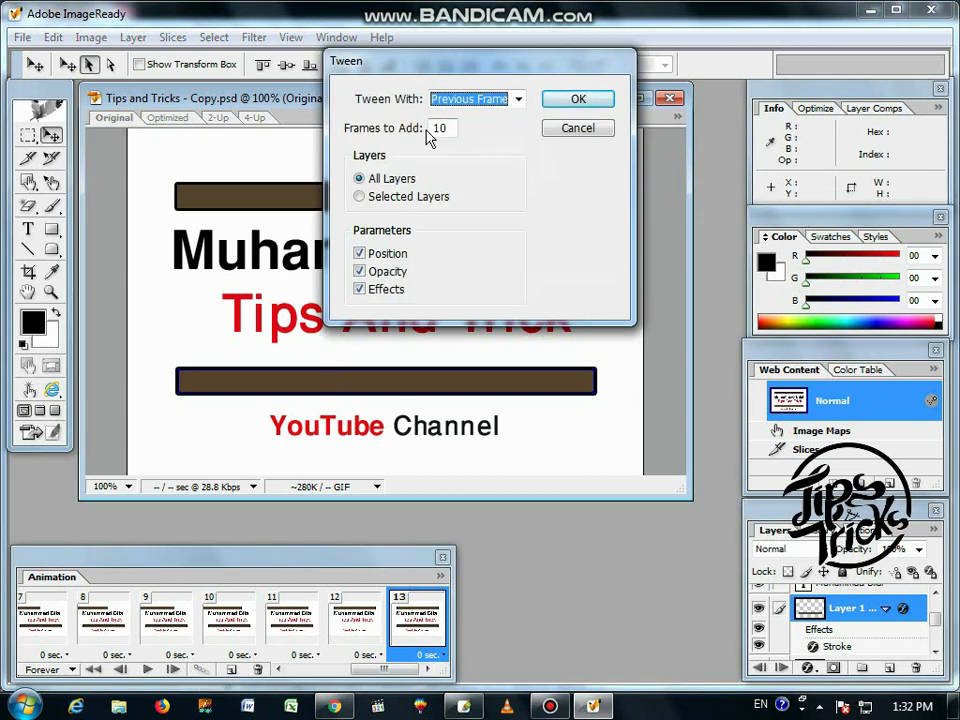
{"action": "left_click", "coordinate": [569, 104]}
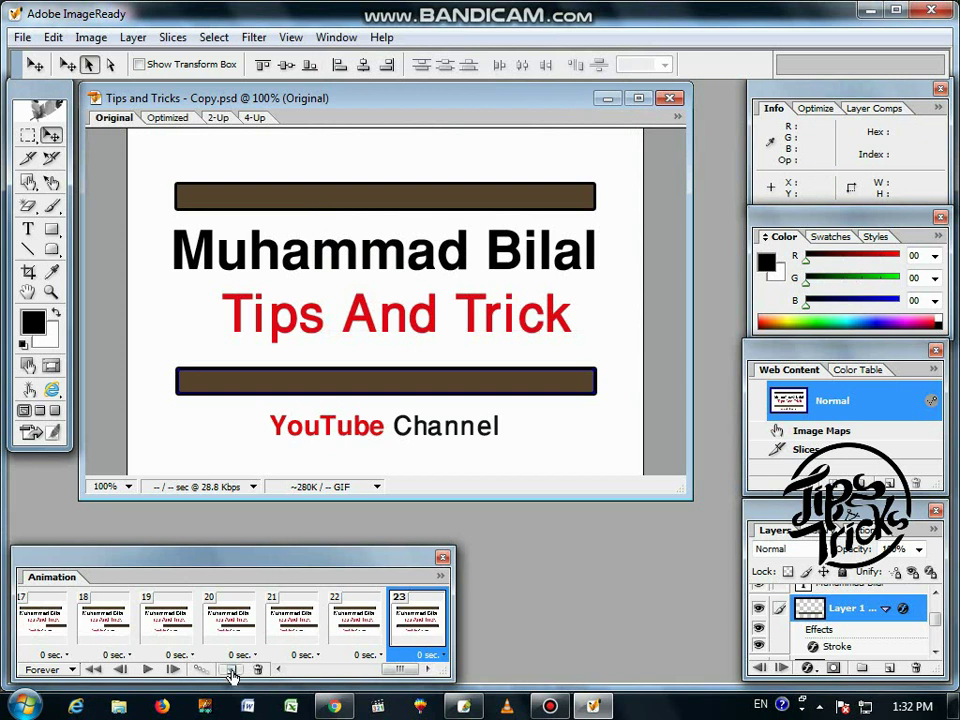
{"action": "left_click", "coordinate": [147, 670]}
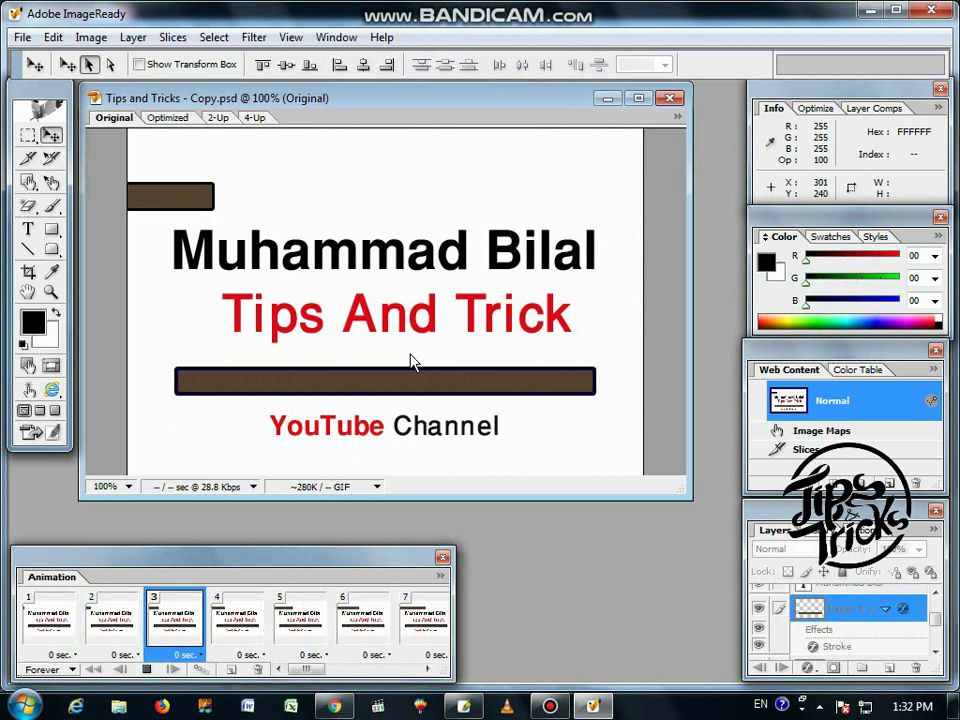
{"action": "left_click", "coordinate": [146, 669]}
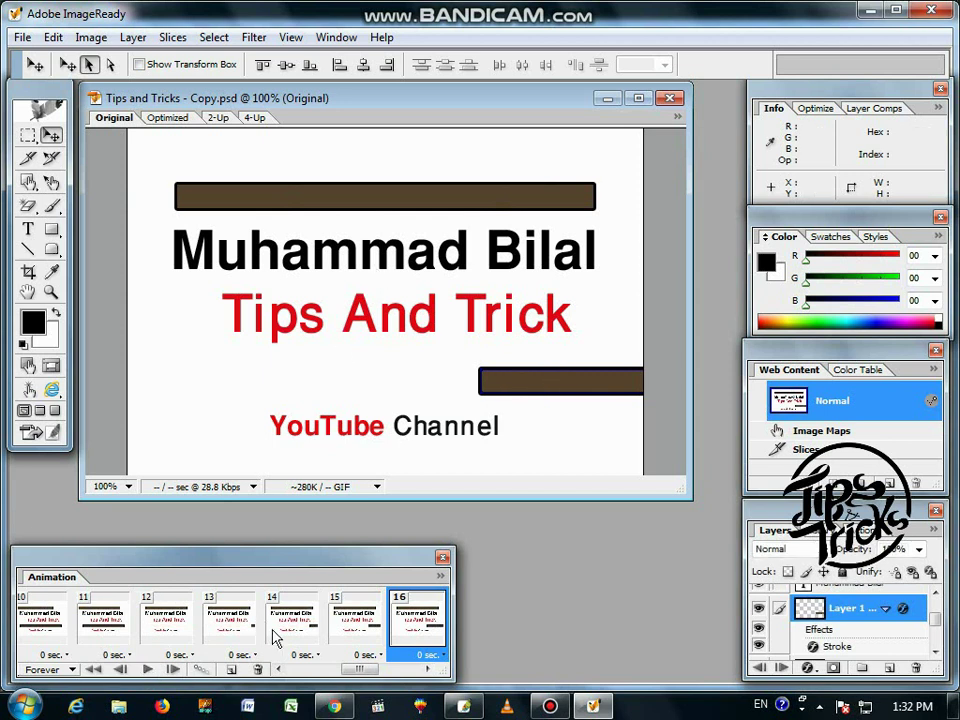
{"action": "left_click", "coordinate": [415, 669]}
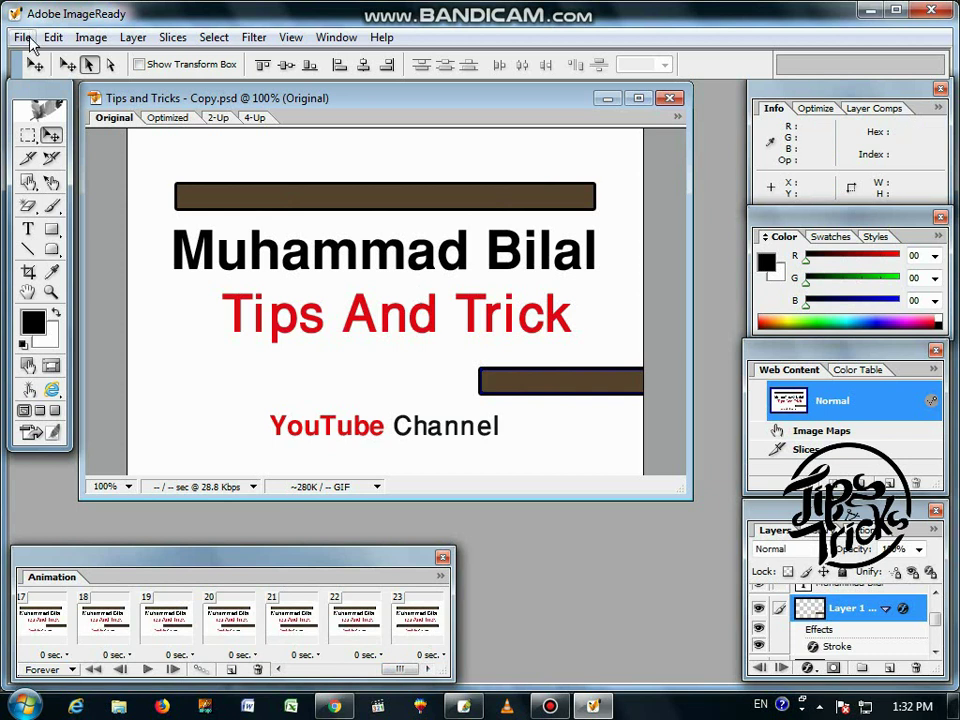
- Save the optimized animation to the Desktop as the GIF 'Tips and Tricks - Copy.gif', then minimize ImageReady
{"action": "left_click", "coordinate": [22, 37]}
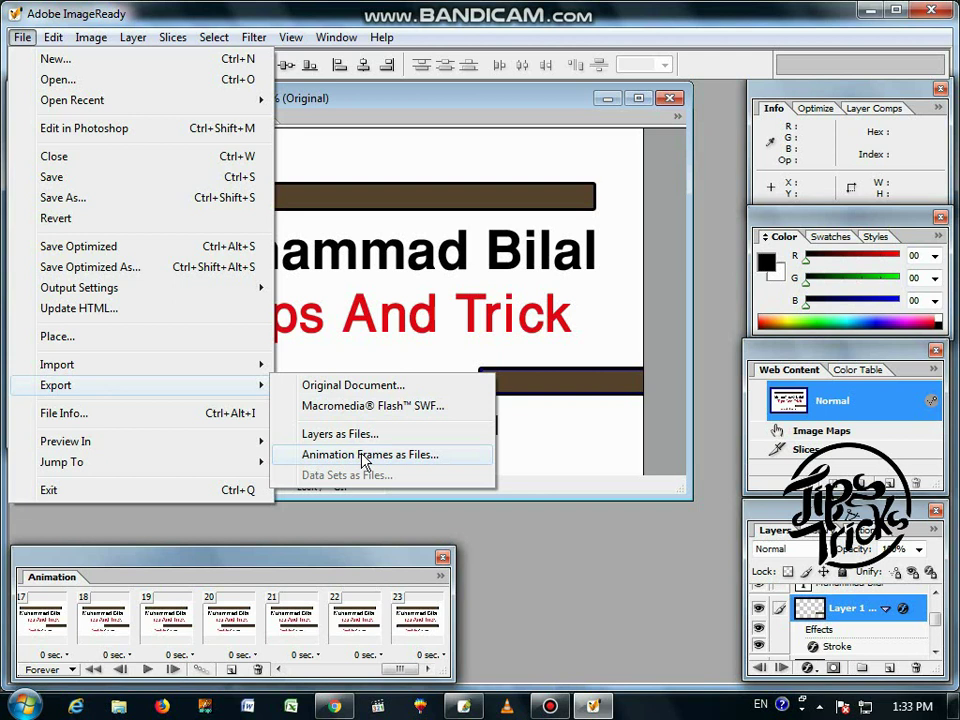
{"action": "left_click", "coordinate": [166, 277]}
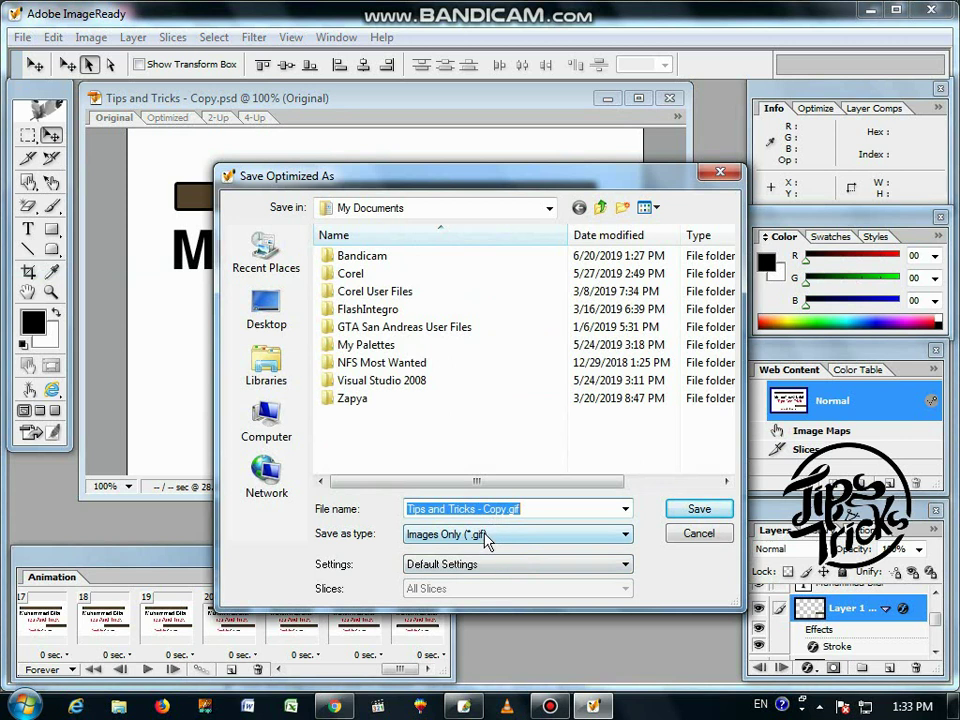
{"action": "left_click", "coordinate": [699, 512]}
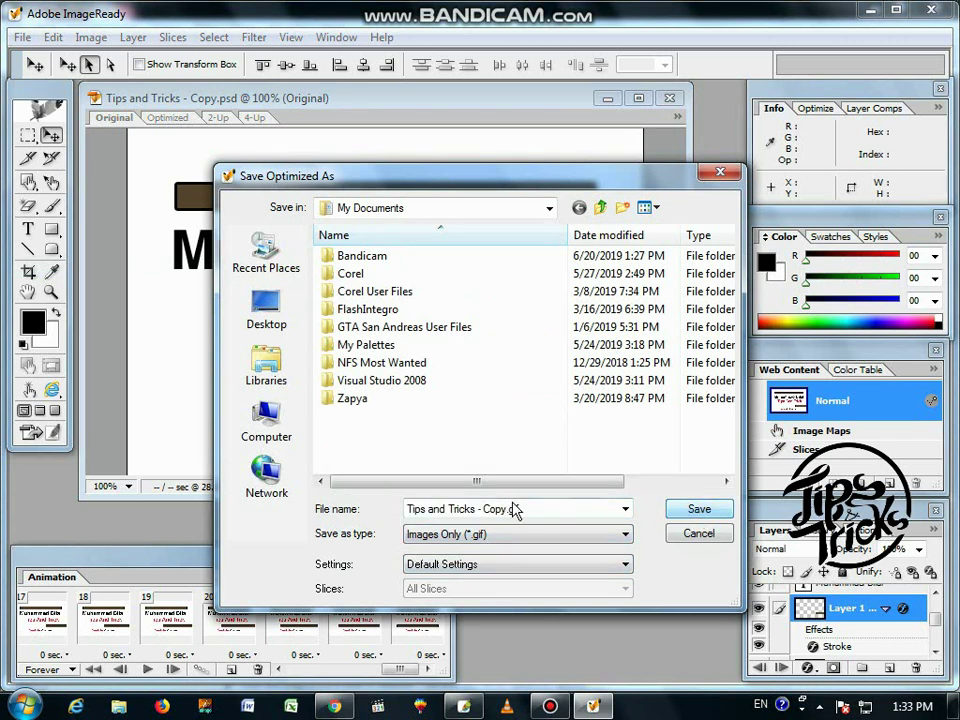
{"action": "left_click", "coordinate": [255, 302]}
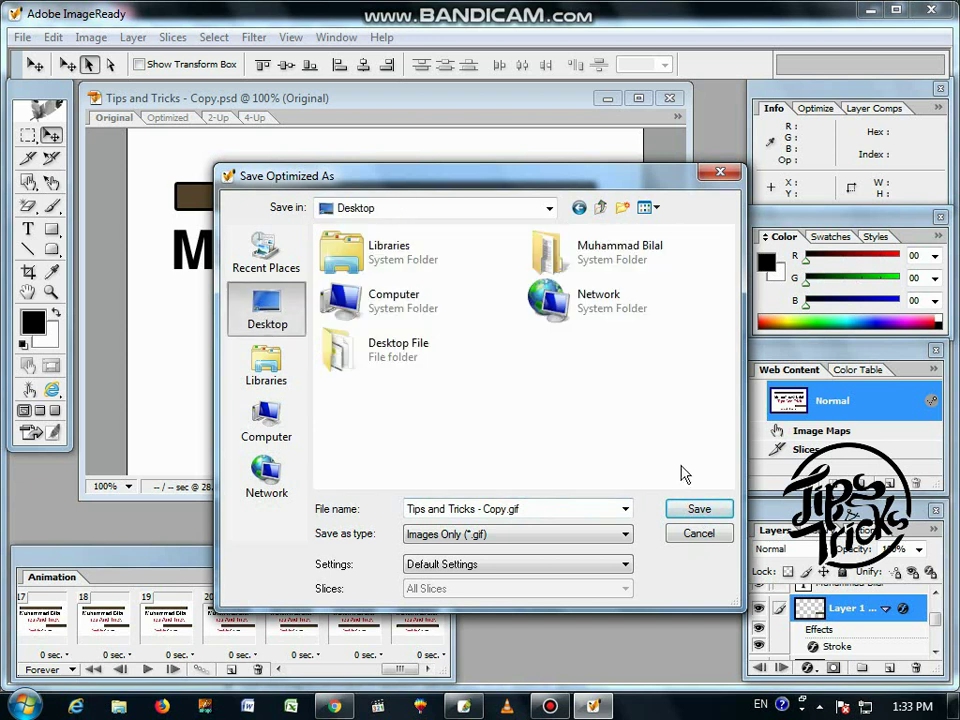
{"action": "left_click", "coordinate": [701, 512]}
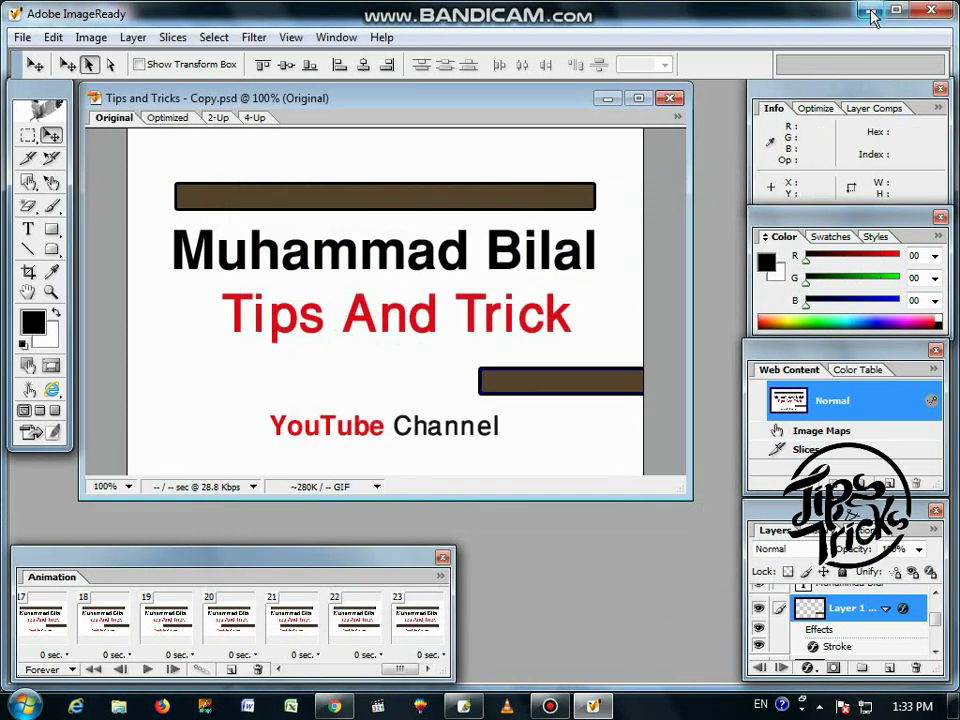
{"action": "left_click", "coordinate": [930, 10]}
{"action": "left_click", "coordinate": [870, 10]}
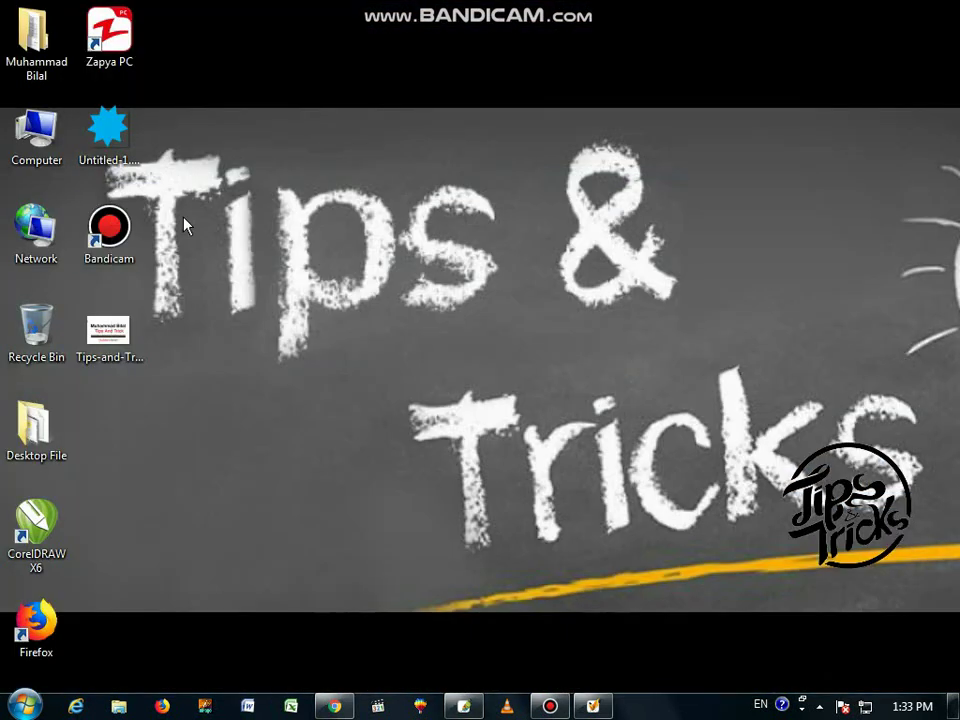
{"action": "mouse_move", "coordinate": [110, 335]}
{"action": "left_mouse_down"}
{"action": "mouse_move", "coordinate": [466, 645]}
{"action": "mouse_move", "coordinate": [537, 340]}
{"action": "left_mouse_up"}
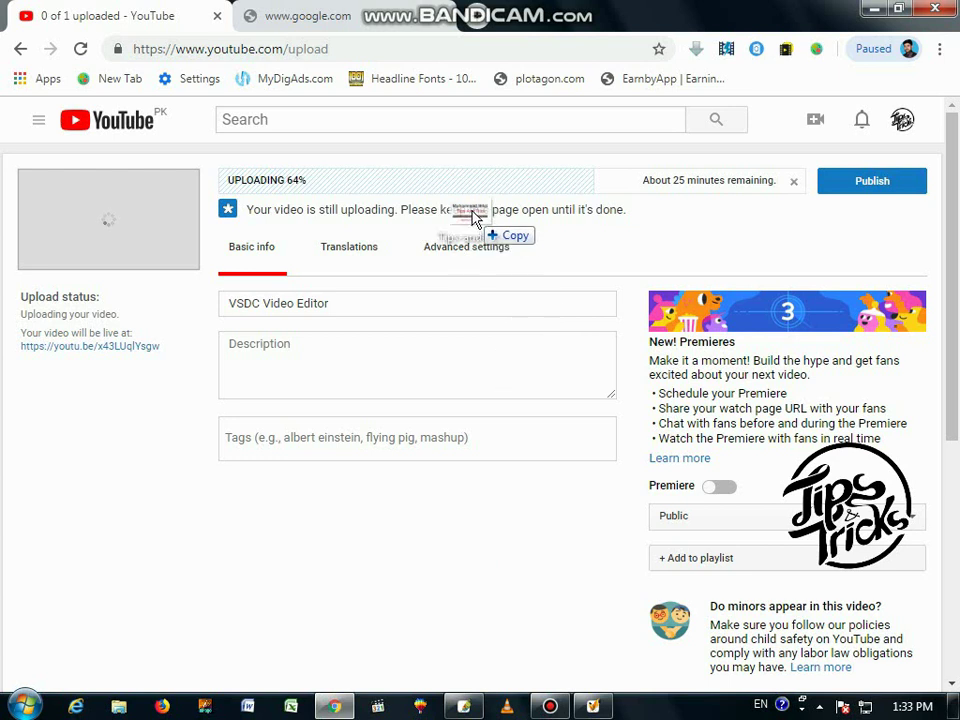
{"action": "mouse_move", "coordinate": [537, 340]}
{"action": "left_mouse_down"}
{"action": "mouse_move", "coordinate": [492, 30]}
{"action": "mouse_move", "coordinate": [500, 28]}
{"action": "left_mouse_up"}
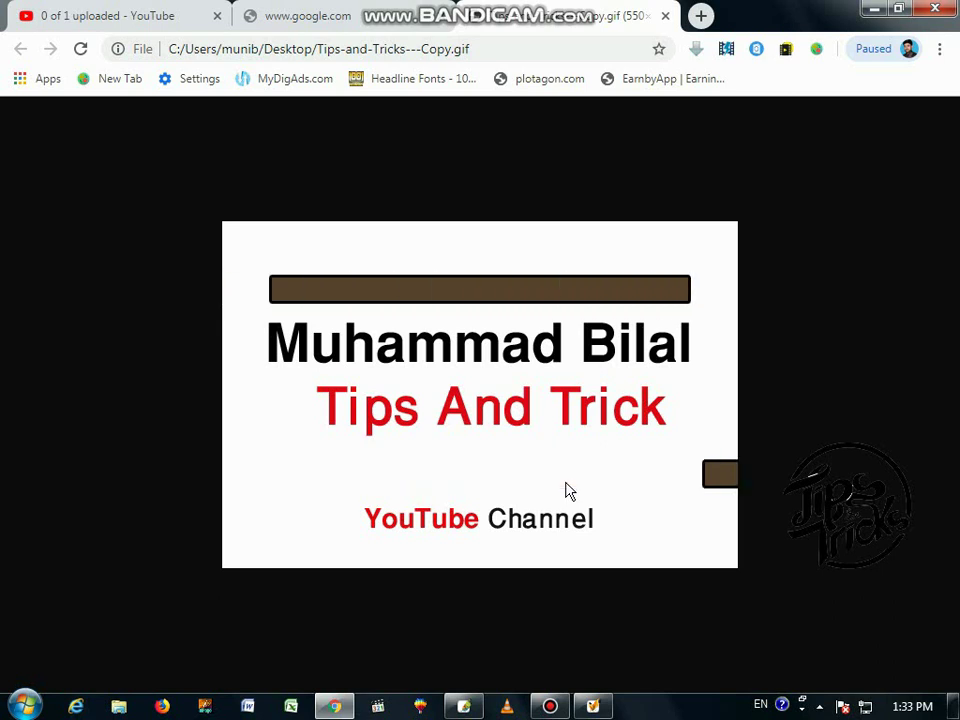
{"action": "left_click", "coordinate": [666, 17]}
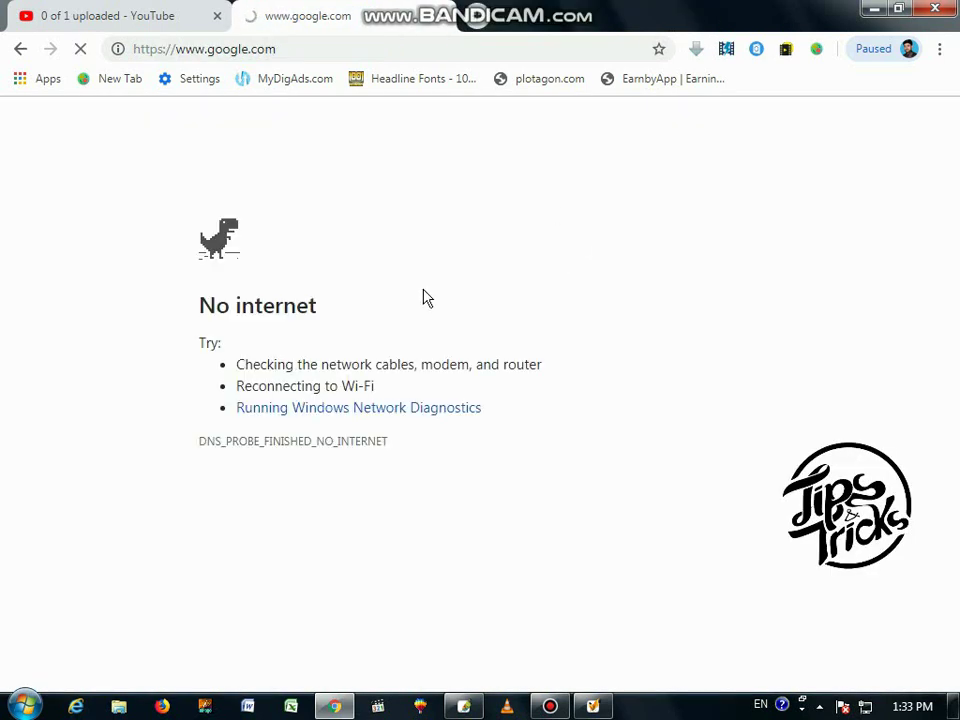
{"action": "left_click", "coordinate": [593, 707]}
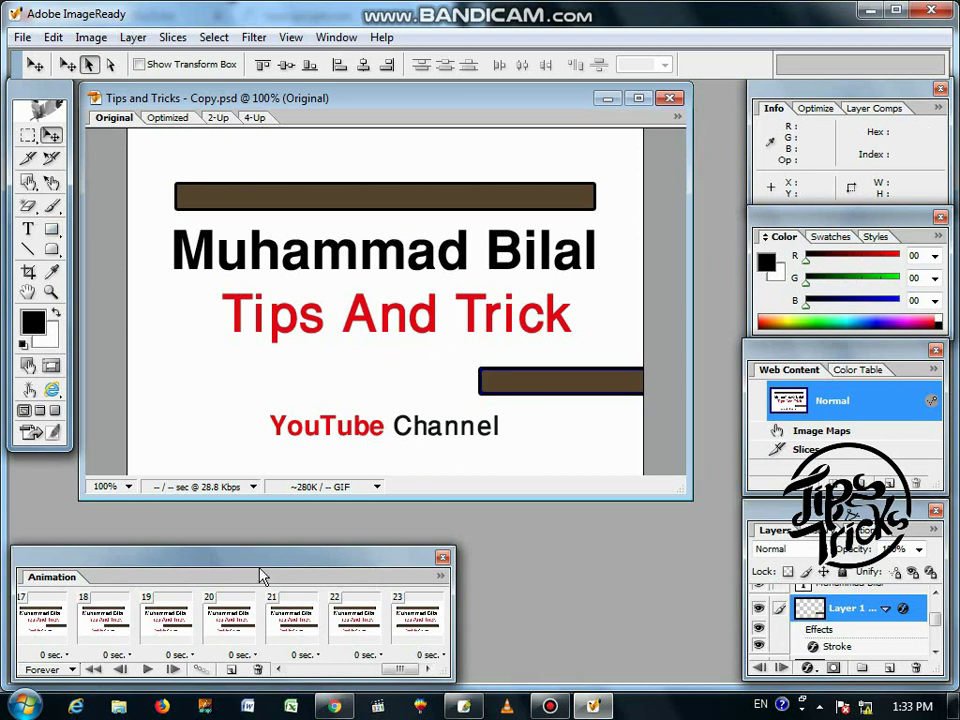
{"action": "left_click", "coordinate": [147, 670]}
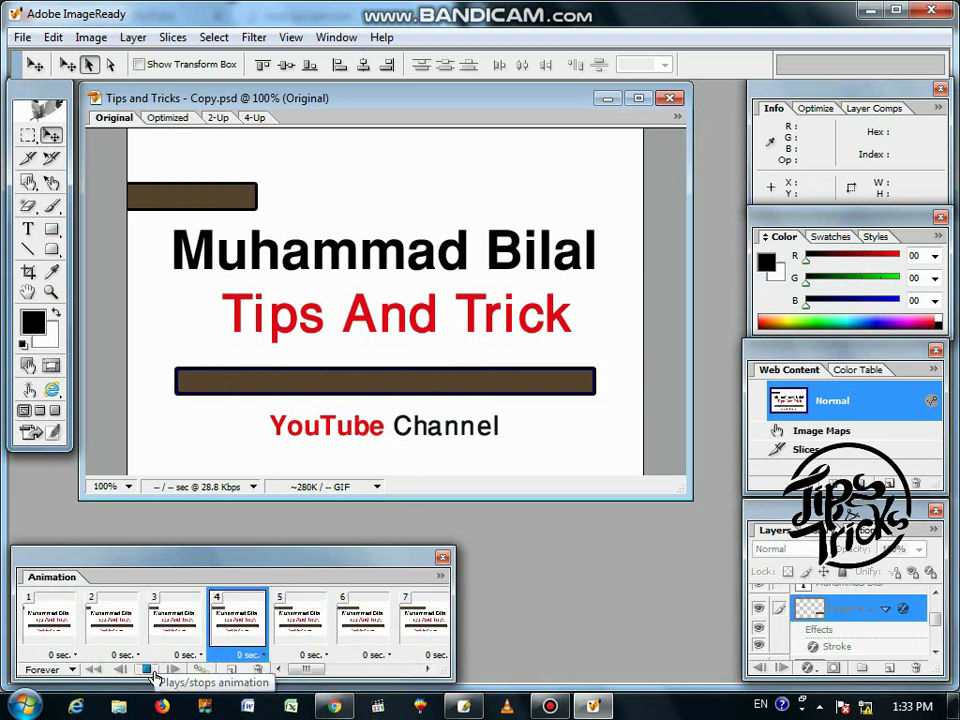